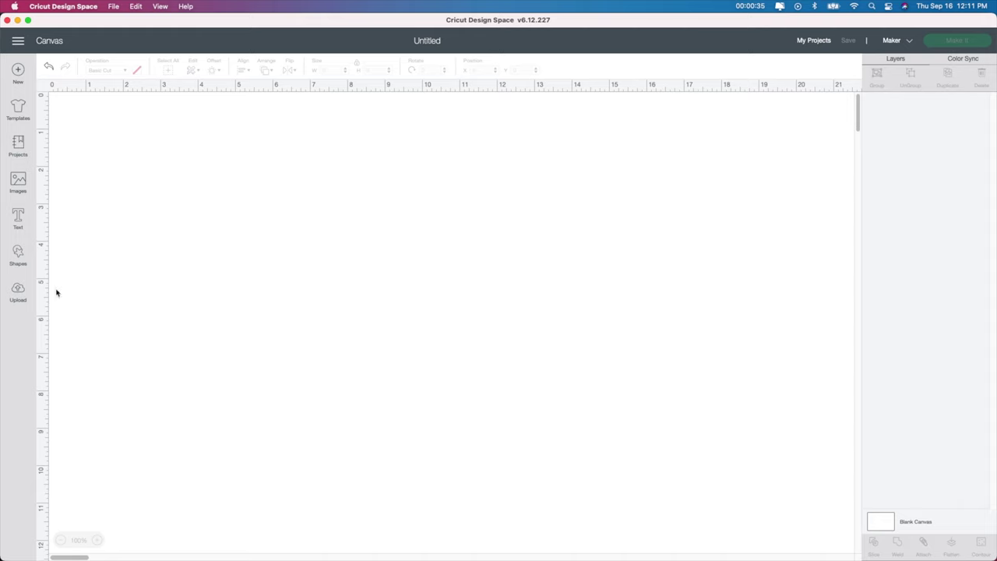
- Add a 'Spooky' text layer in Cricut Sans, retyping the word to fix the typo
{"action": "left_click", "coordinate": [18, 217]}
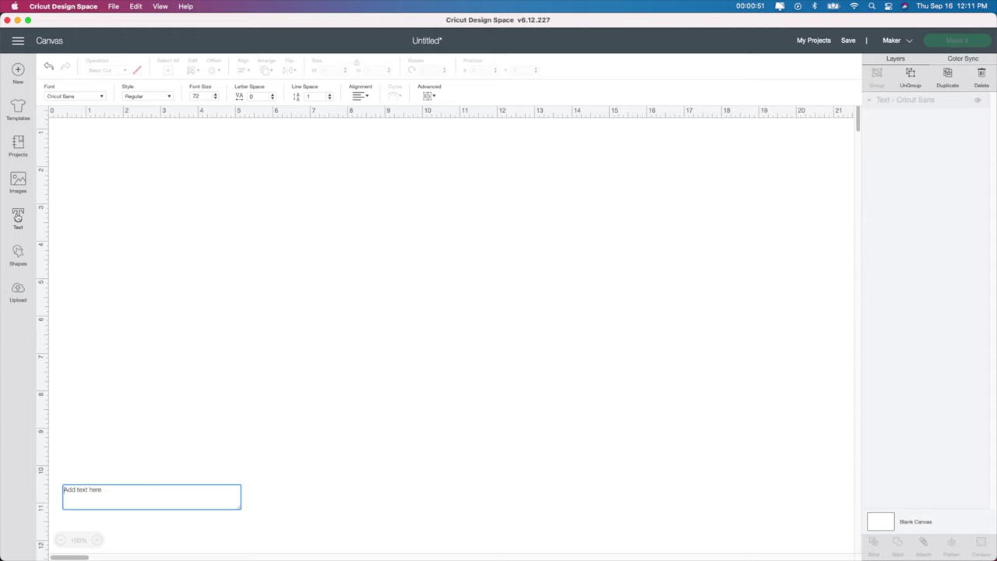
{"action": "type", "text": "Spp"}
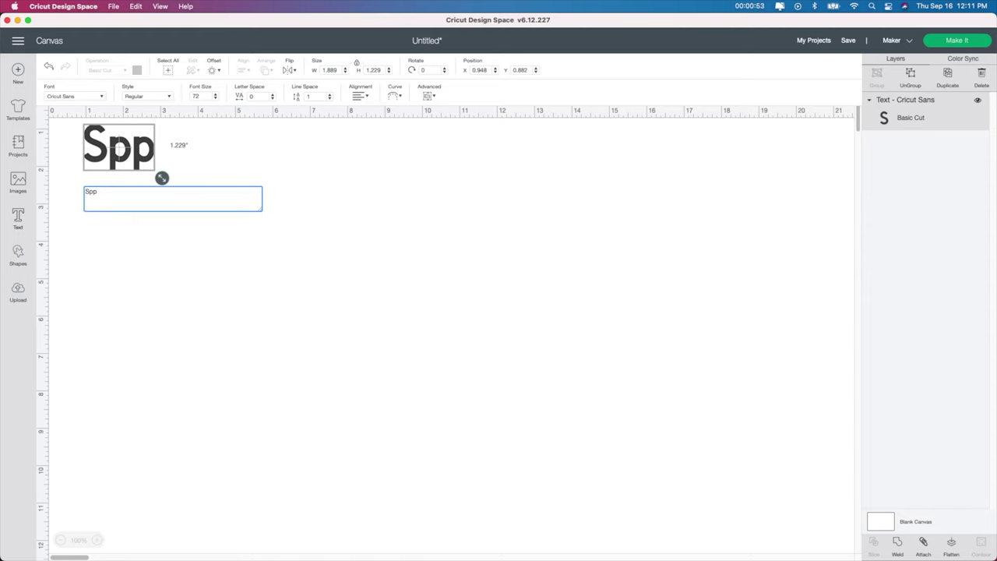
{"action": "key", "text": "BackSpace"}
{"action": "key", "text": "BackSpace"}
{"action": "type", "text": "ooky"}
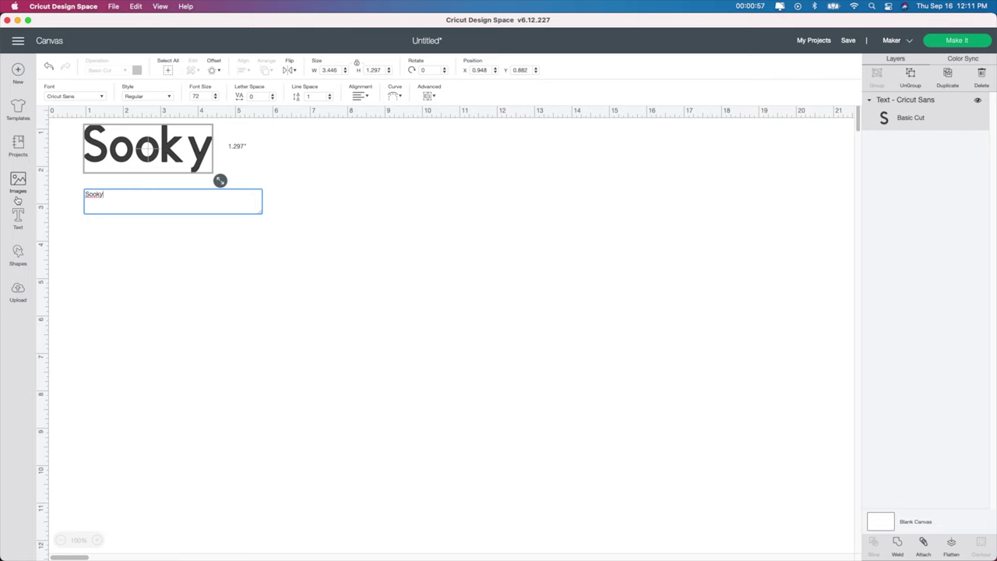
{"action": "key", "text": "super+a"}
{"action": "type", "text": "Spooky"}
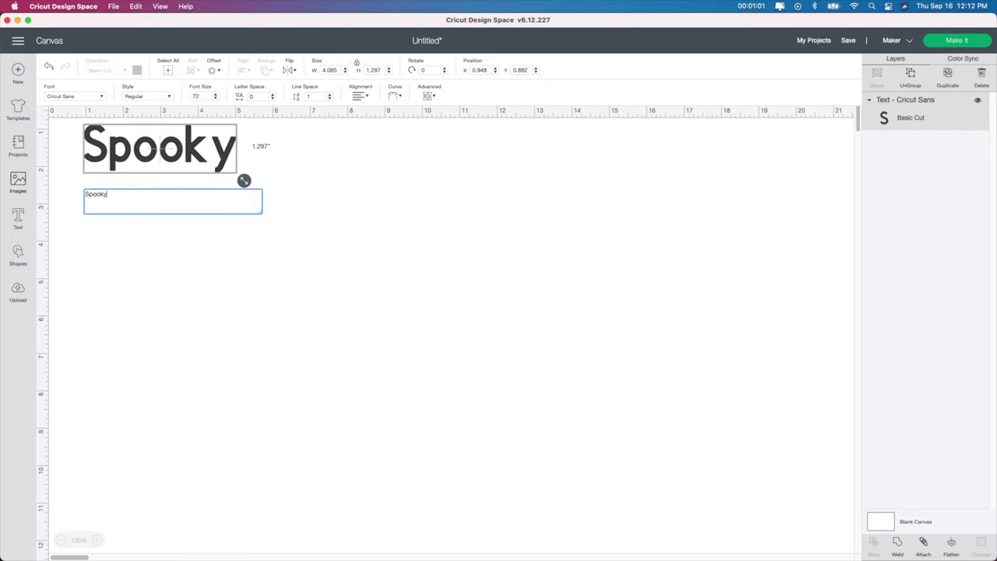
{"action": "left_click", "coordinate": [93, 290]}
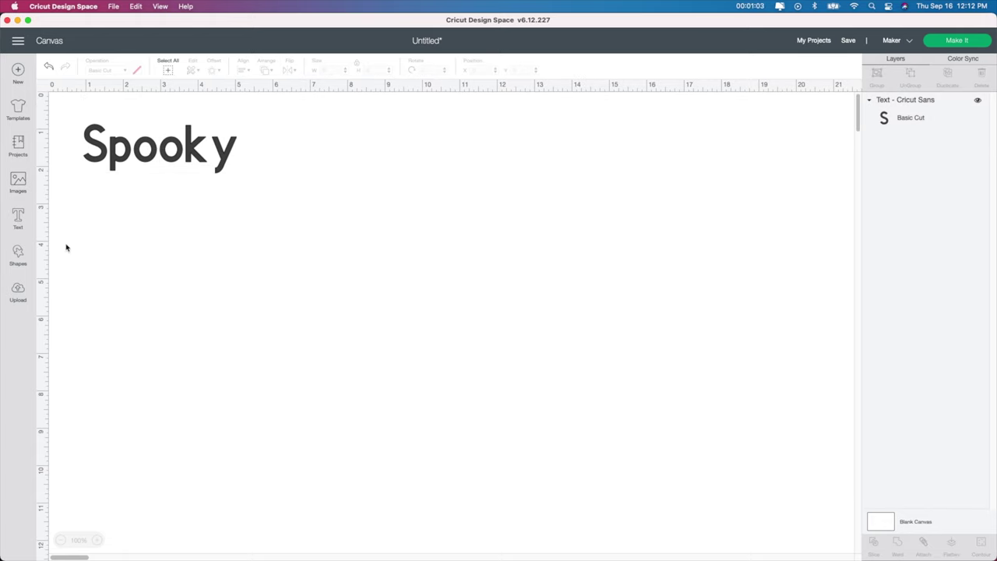
- Add a 'Halloween' text layer and place it to the right of Spooky
{"action": "left_click", "coordinate": [18, 216]}
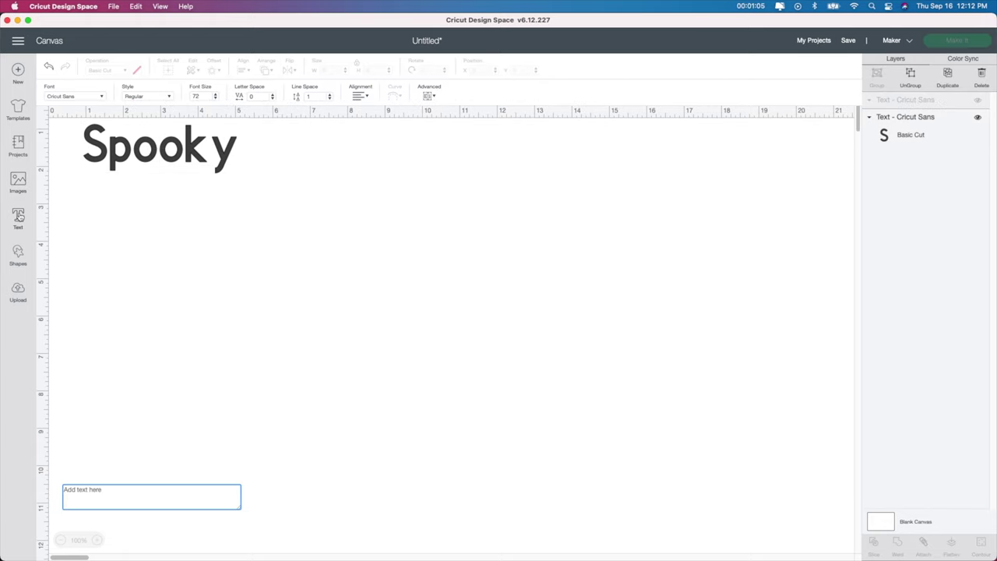
{"action": "type", "text": "Halloween"}
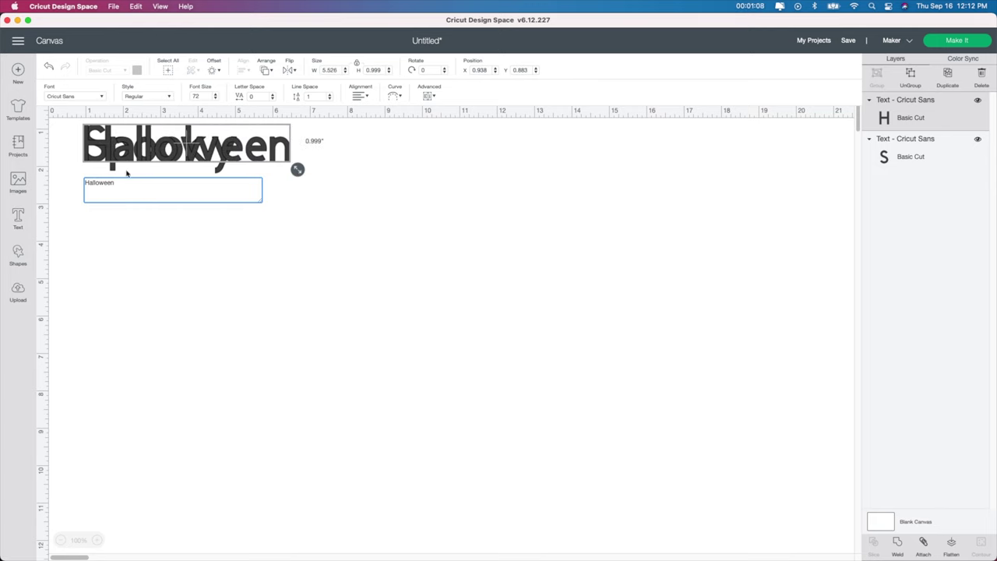
{"action": "left_click_drag", "start_coordinate": [127, 173], "coordinate": [345, 184]}
- Add a 'Trick - or - Treat' text layer just below Spooky
{"action": "left_click", "coordinate": [22, 215]}
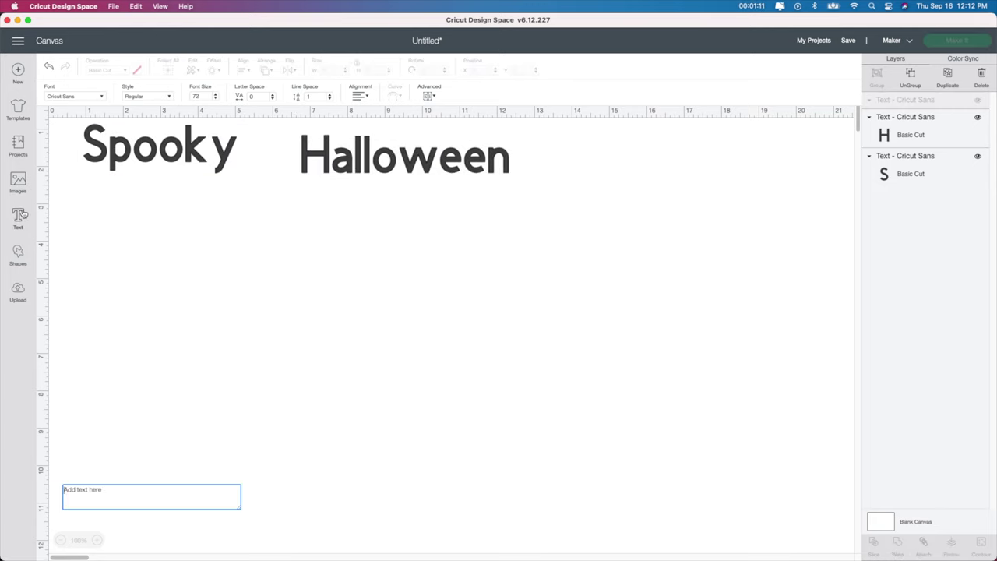
{"action": "type", "text": "T"}
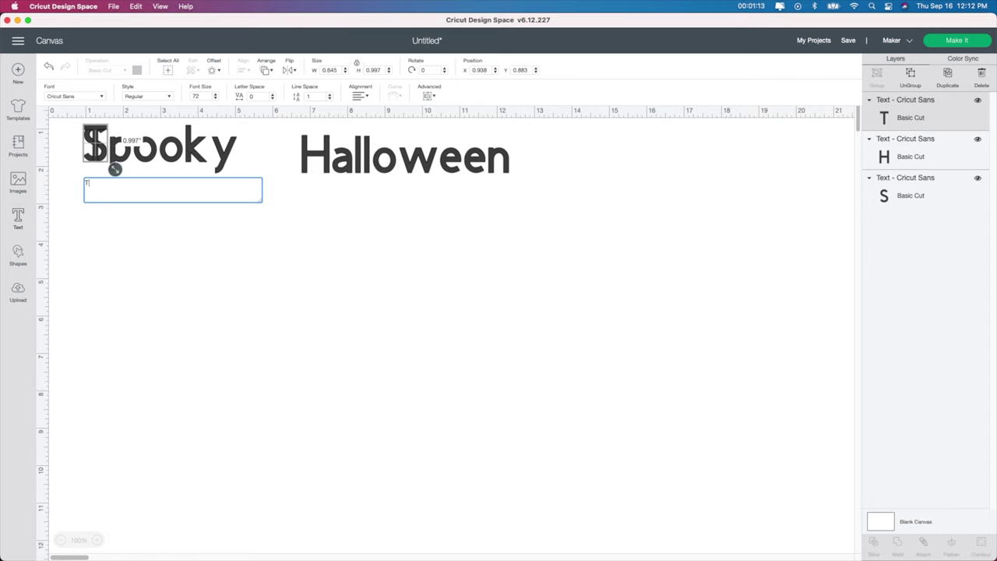
{"action": "type", "text": "rick"}
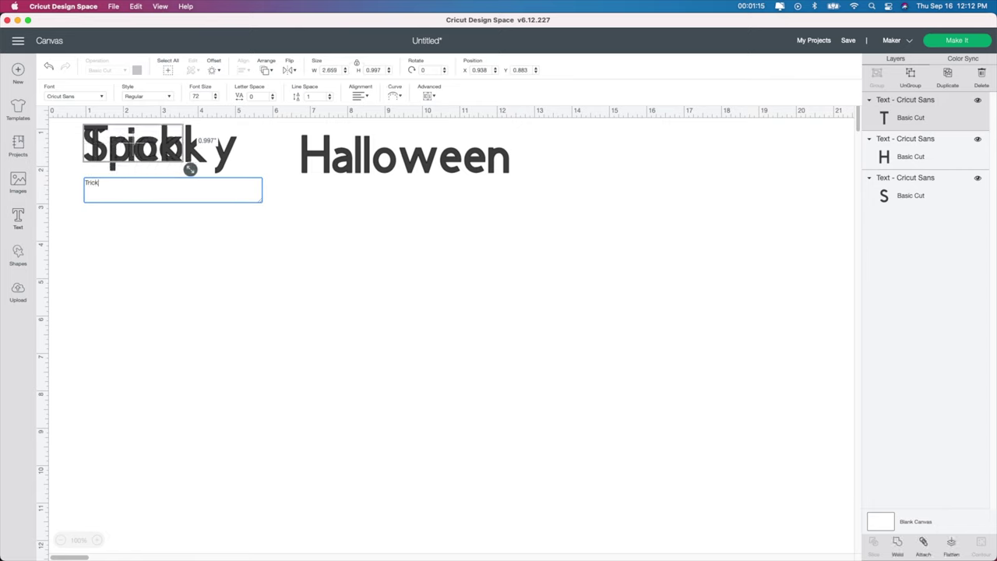
{"action": "left_click_drag", "start_coordinate": [143, 160], "coordinate": [148, 234]}
{"action": "double_click", "coordinate": [148, 234]}
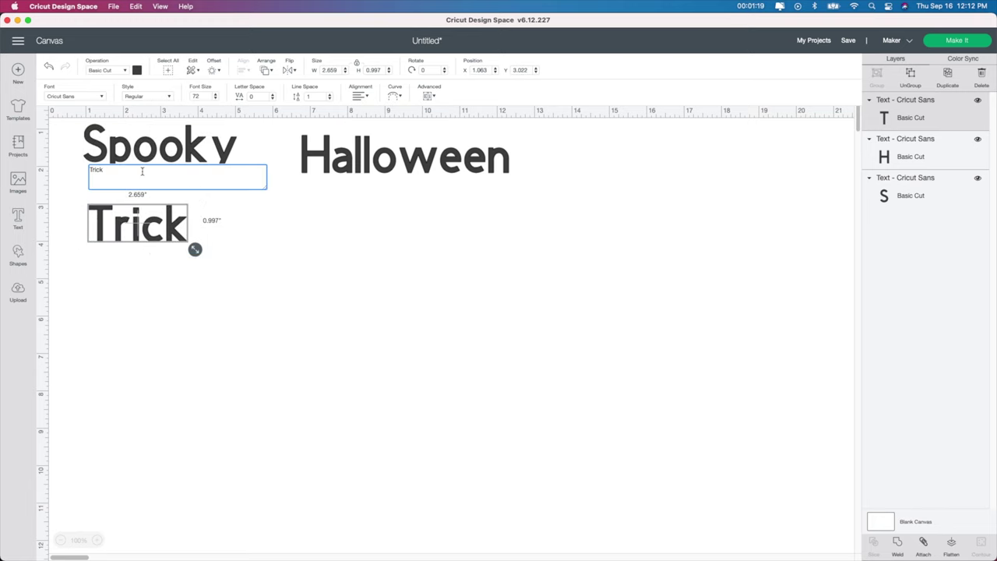
{"action": "type", "text": "or Treat"}
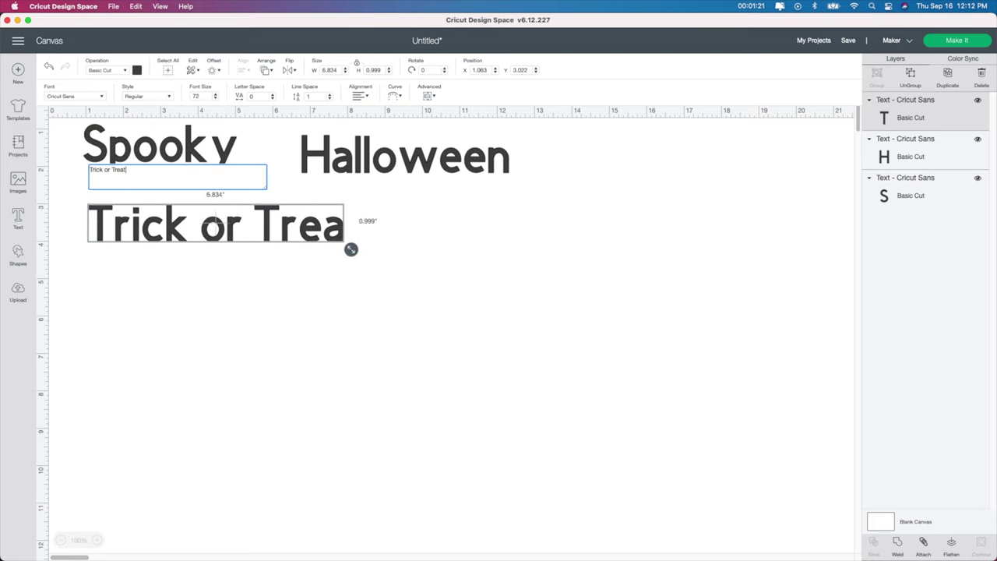
{"action": "left_click", "coordinate": [103, 169]}
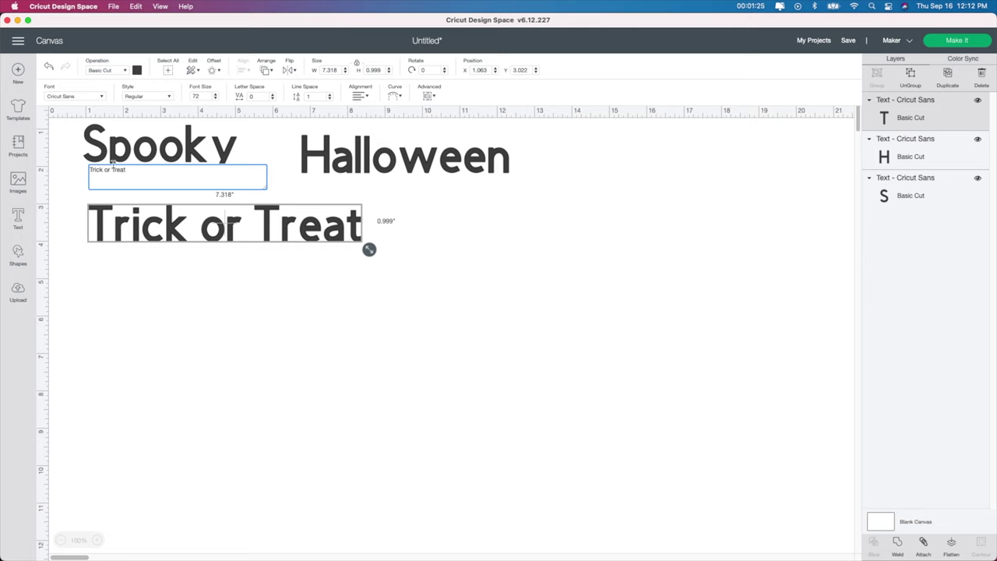
{"action": "type", "text": "- or "}
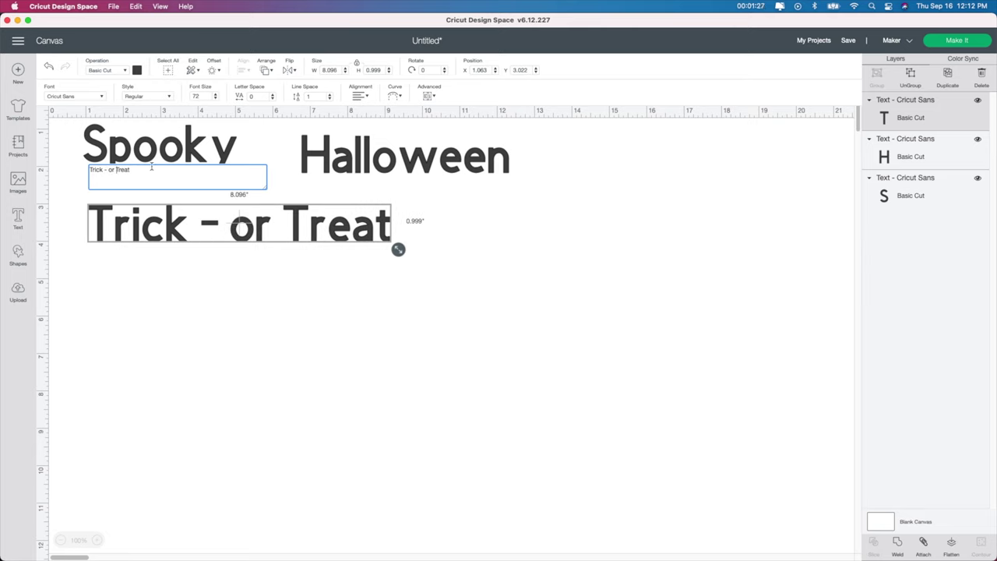
{"action": "type", "text": "-"}
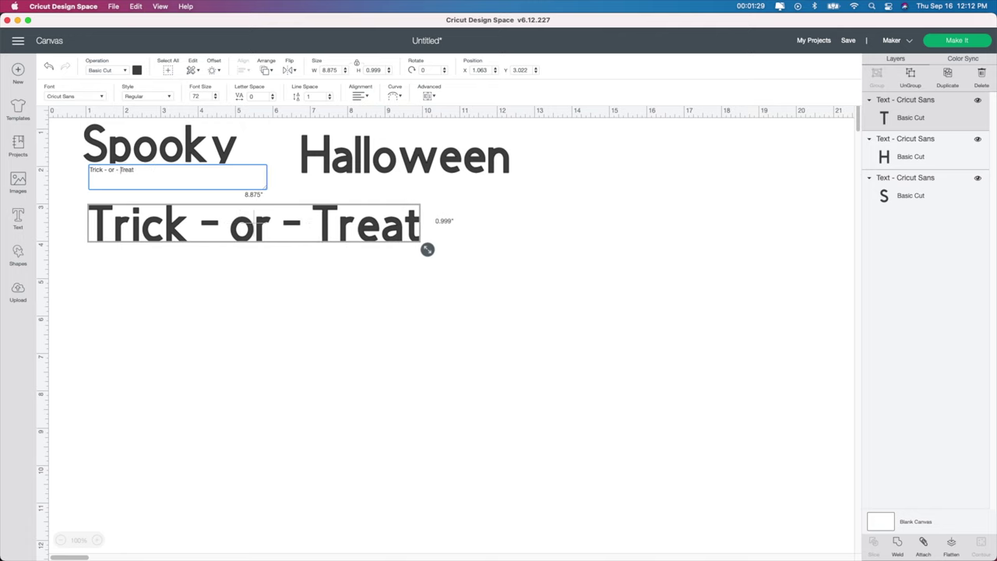
{"action": "left_click", "coordinate": [226, 312]}
{"action": "left_click_drag", "start_coordinate": [257, 242], "coordinate": [254, 232]}
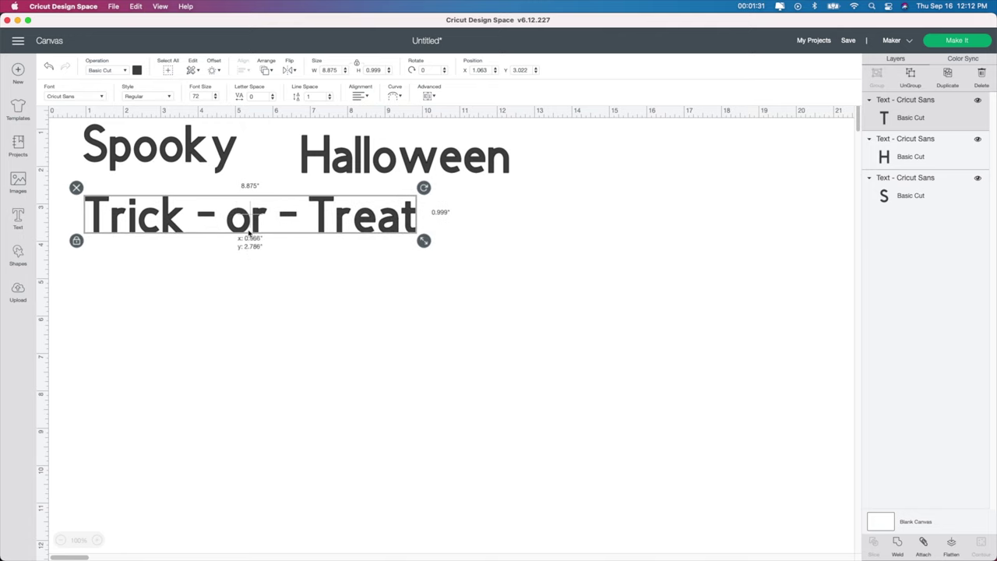
- Remove the spaces around the hyphens to make 'Trick-or-Treat' and move it right of Halloween
{"action": "double_click", "coordinate": [173, 217]}
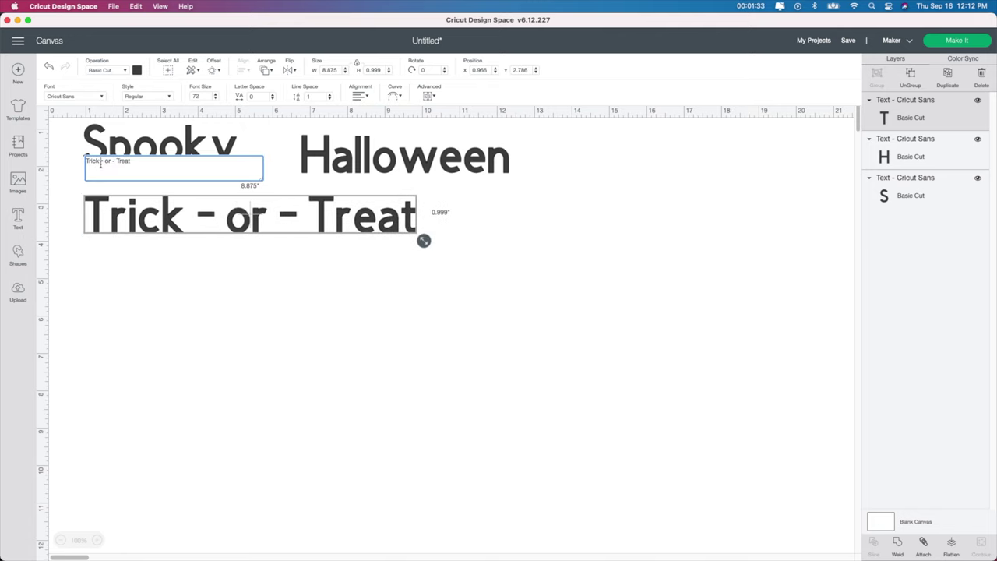
{"action": "key", "text": "BackSpace"}
{"action": "left_click", "coordinate": [107, 162]}
{"action": "key", "text": "BackSpace"}
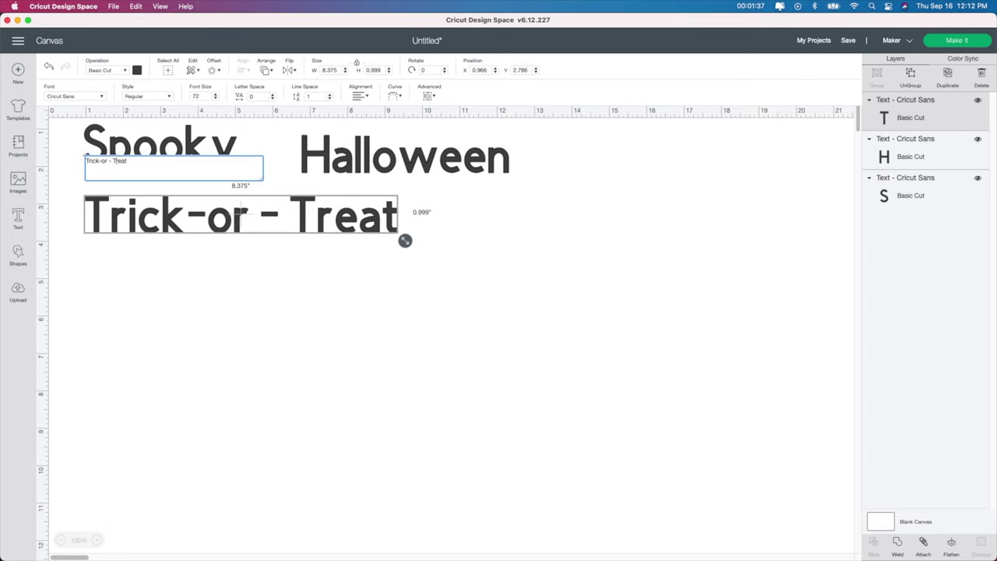
{"action": "left_click", "coordinate": [113, 161]}
{"action": "key", "text": "BackSpace"}
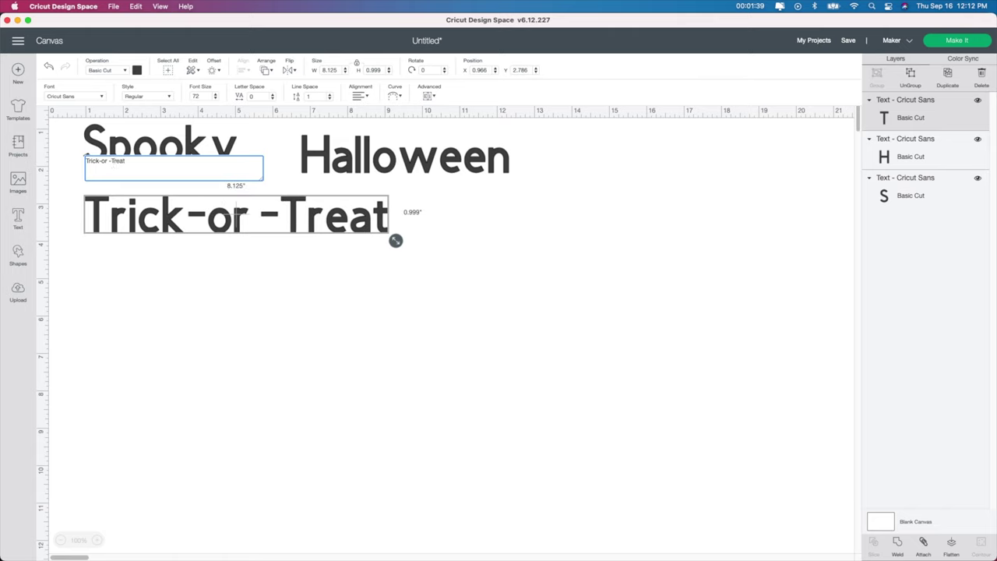
{"action": "left_click", "coordinate": [105, 161]}
{"action": "key", "text": "BackSpace"}
{"action": "left_click", "coordinate": [226, 320]}
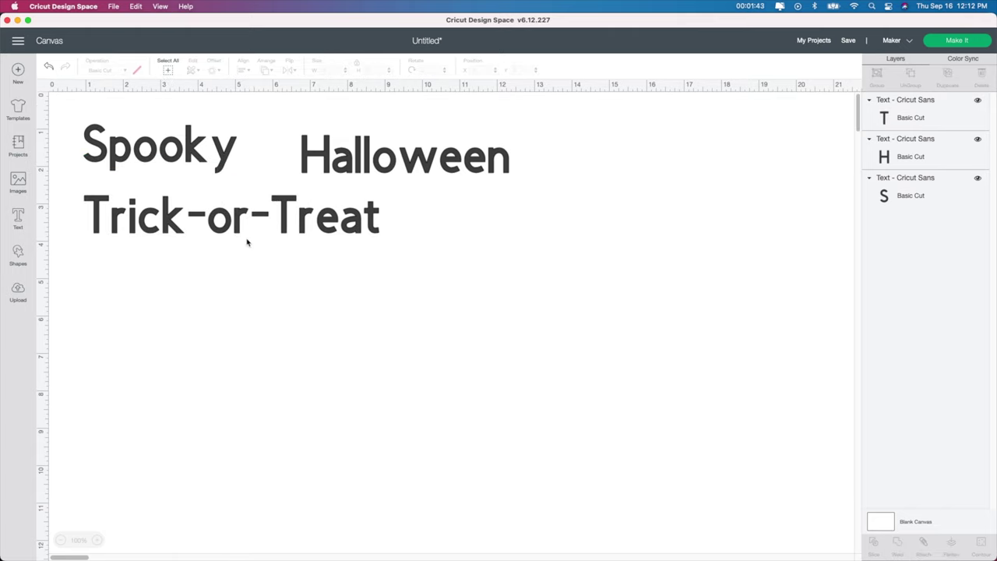
{"action": "left_click_drag", "start_coordinate": [244, 218], "coordinate": [686, 175]}
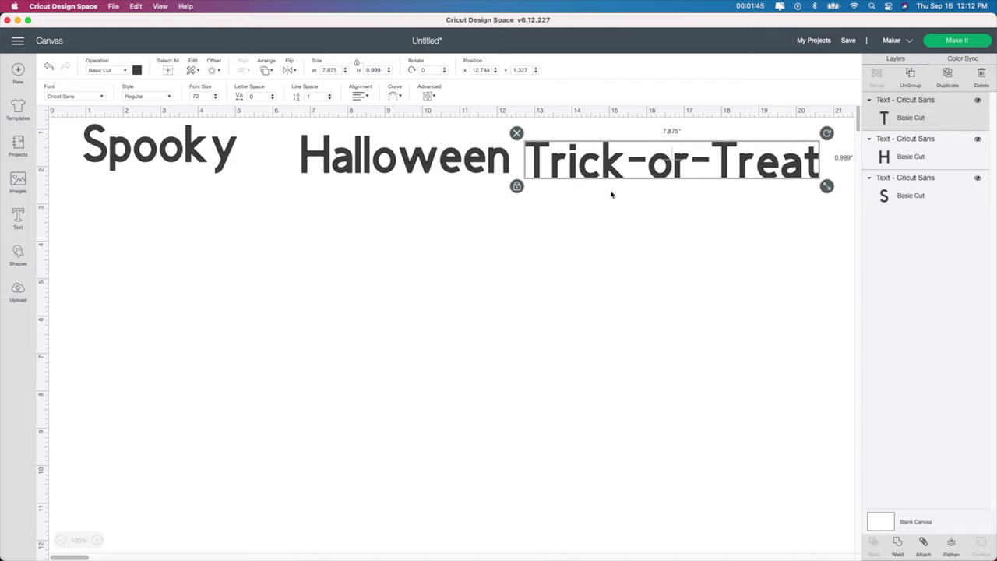
- Add 'Candy Corn', 'Hayrides' and 'Pumpkins' text layers side by side in a second row
{"action": "left_click", "coordinate": [21, 217]}
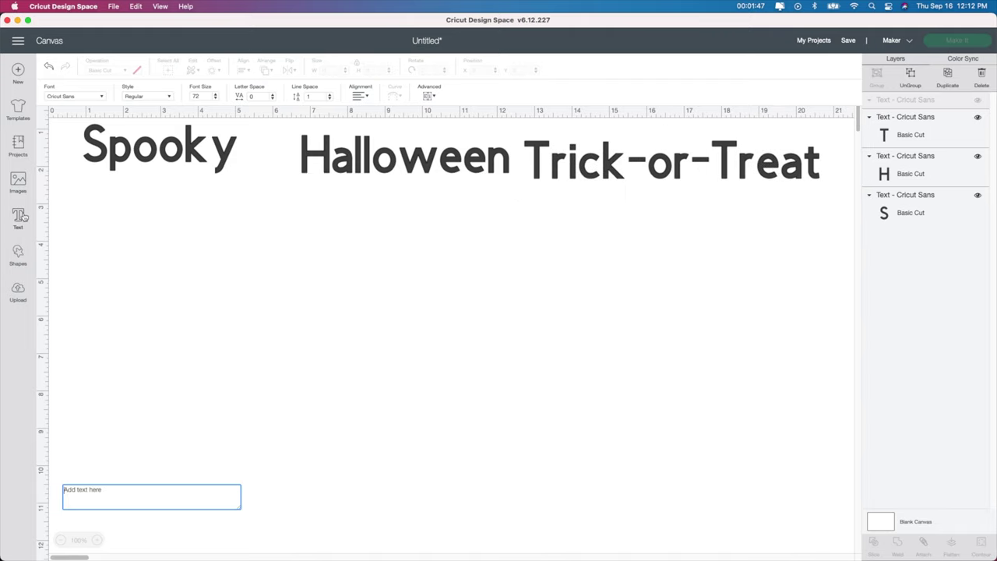
{"action": "type", "text": "Candy Corn"}
{"action": "left_click", "coordinate": [327, 182]}
{"action": "left_click_drag", "start_coordinate": [115, 163], "coordinate": [102, 241]}
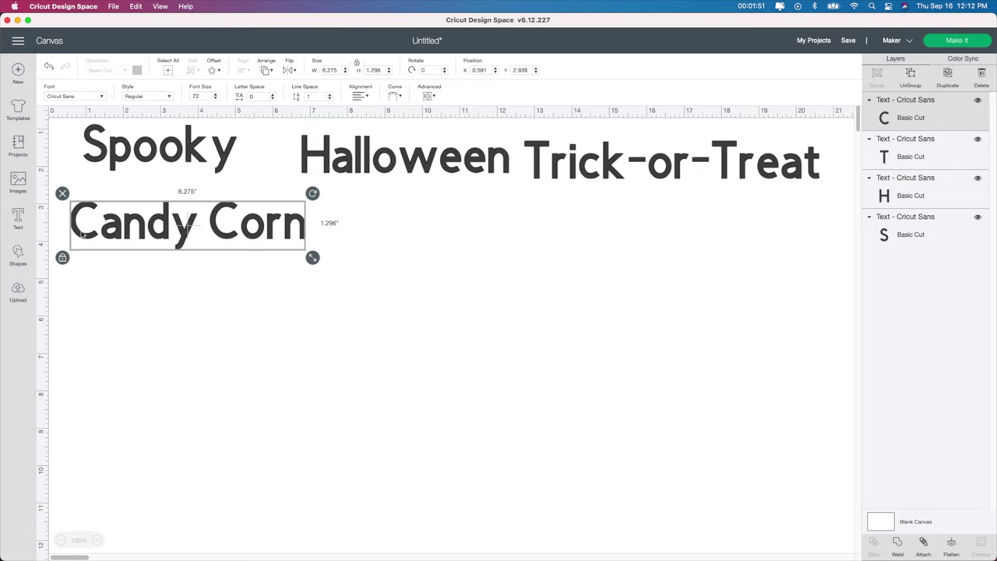
{"action": "left_click", "coordinate": [18, 216]}
{"action": "type", "text": "H"}
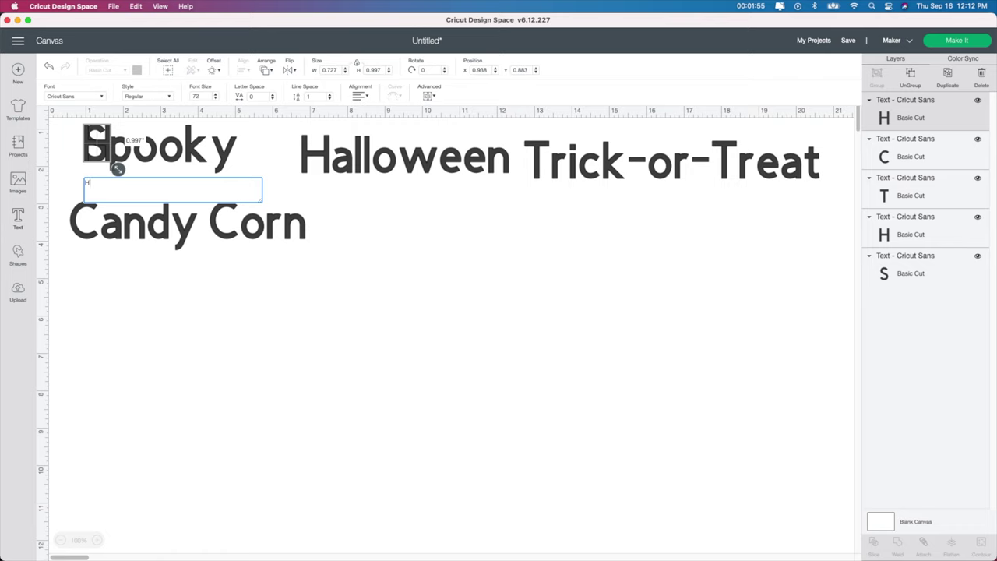
{"action": "type", "text": "ayrides"}
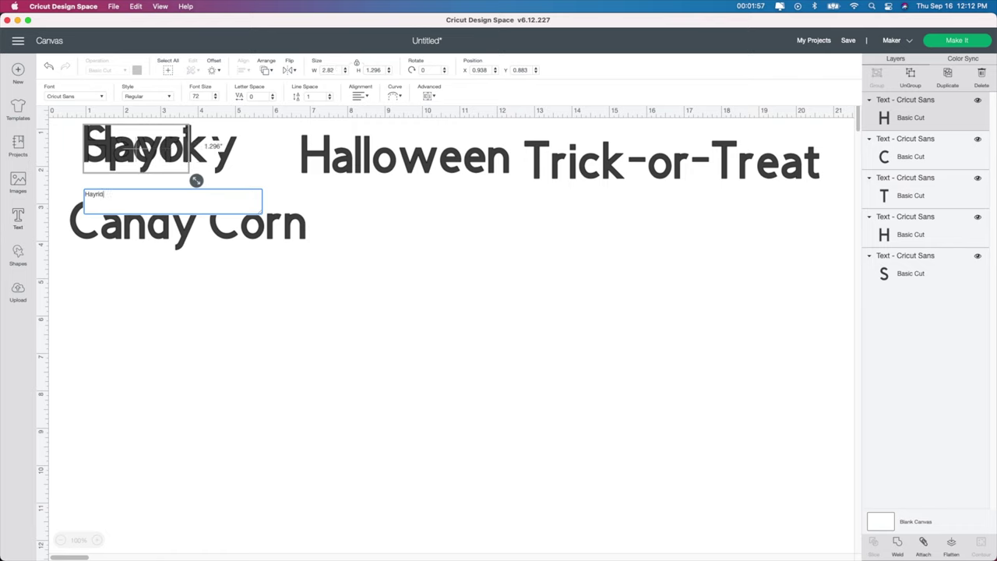
{"action": "left_click_drag", "start_coordinate": [118, 156], "coordinate": [404, 231]}
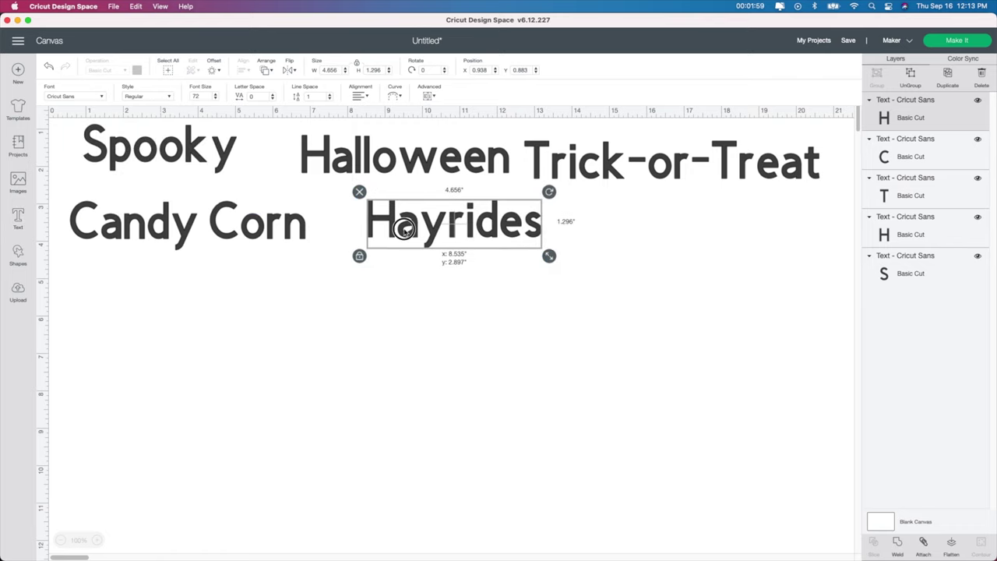
{"action": "left_click", "coordinate": [17, 222]}
{"action": "type", "text": "Pumpkins"}
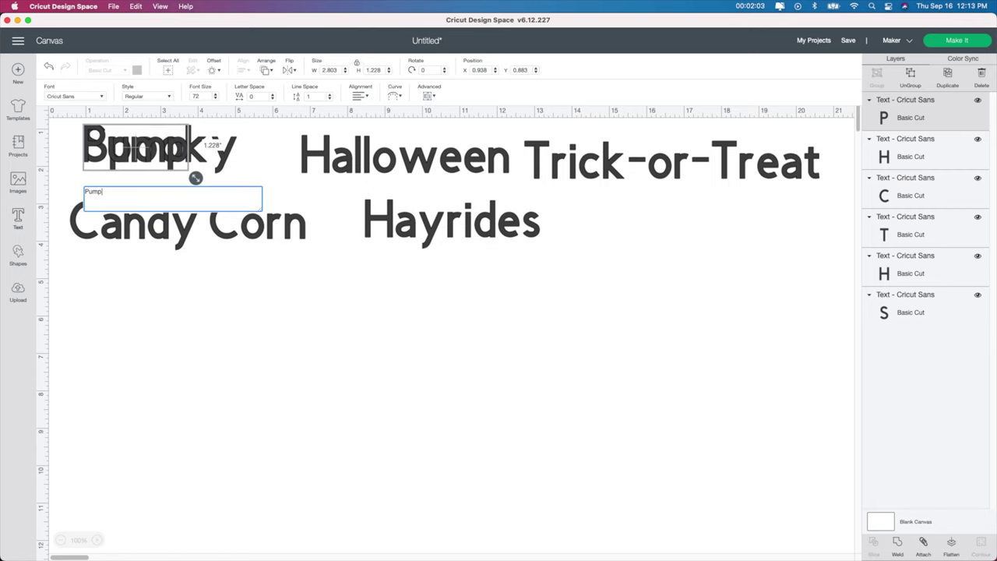
{"action": "left_click_drag", "start_coordinate": [171, 148], "coordinate": [656, 225]}
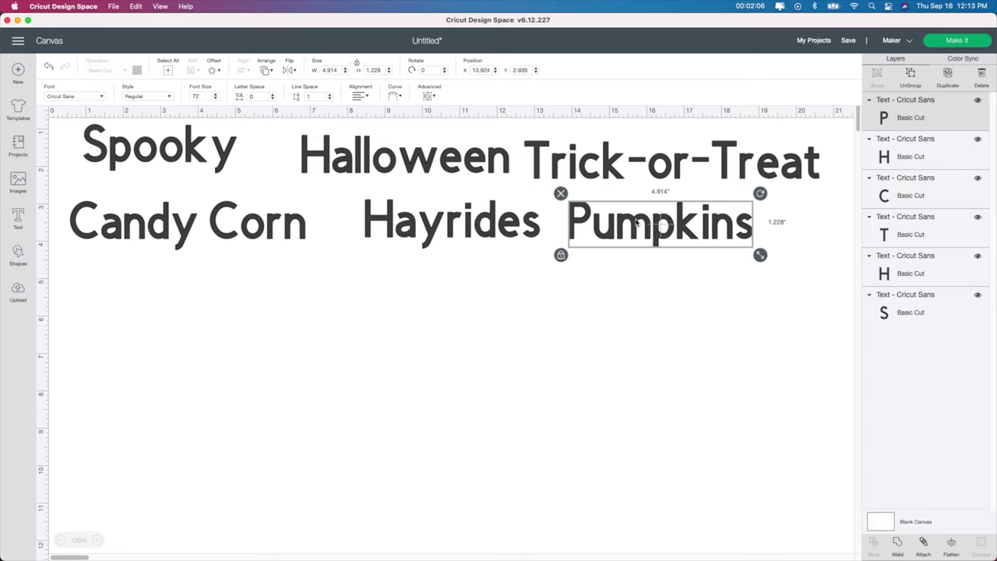
{"action": "left_click", "coordinate": [289, 235]}
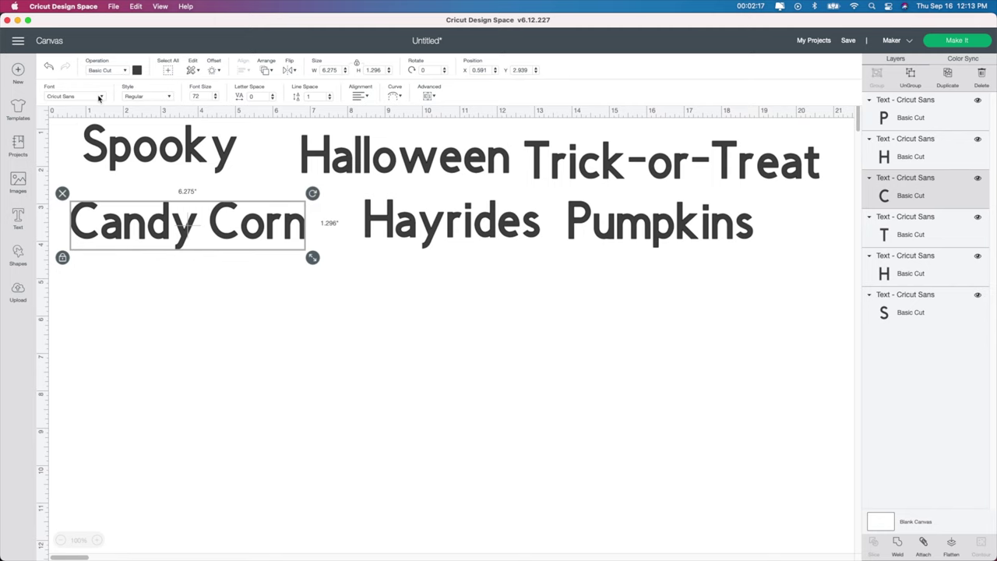
- Set Candy Corn to The Skinny font, move it under Spooky, and reposition Spooky top-left
{"action": "left_click", "coordinate": [67, 96]}
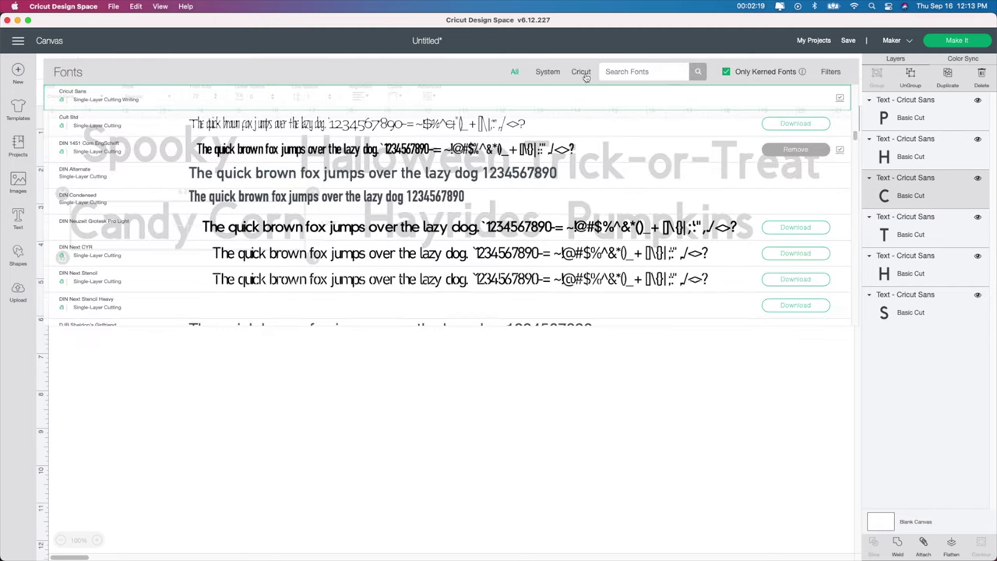
{"action": "left_click", "coordinate": [620, 71]}
{"action": "type", "text": "skinny"}
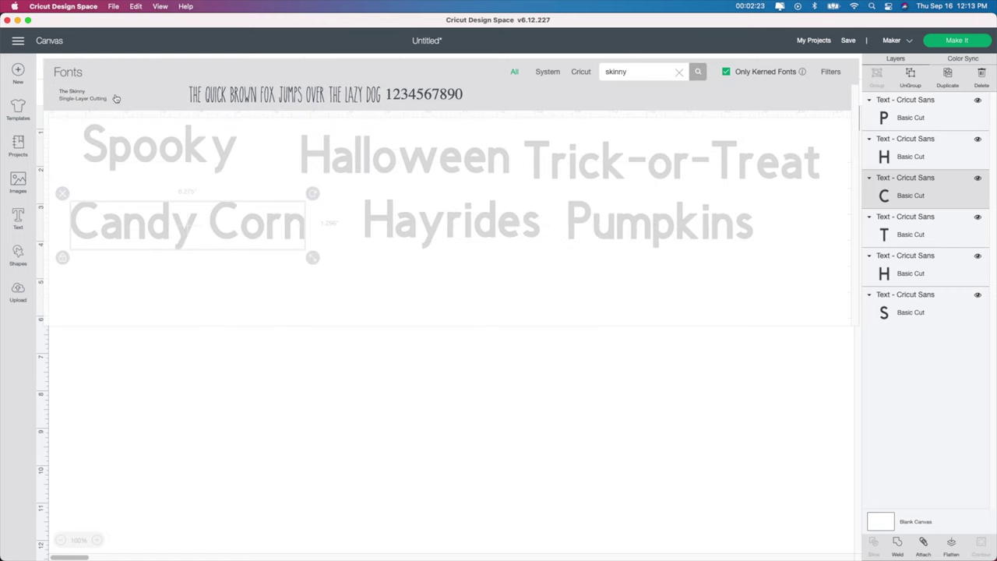
{"action": "left_click", "coordinate": [266, 95]}
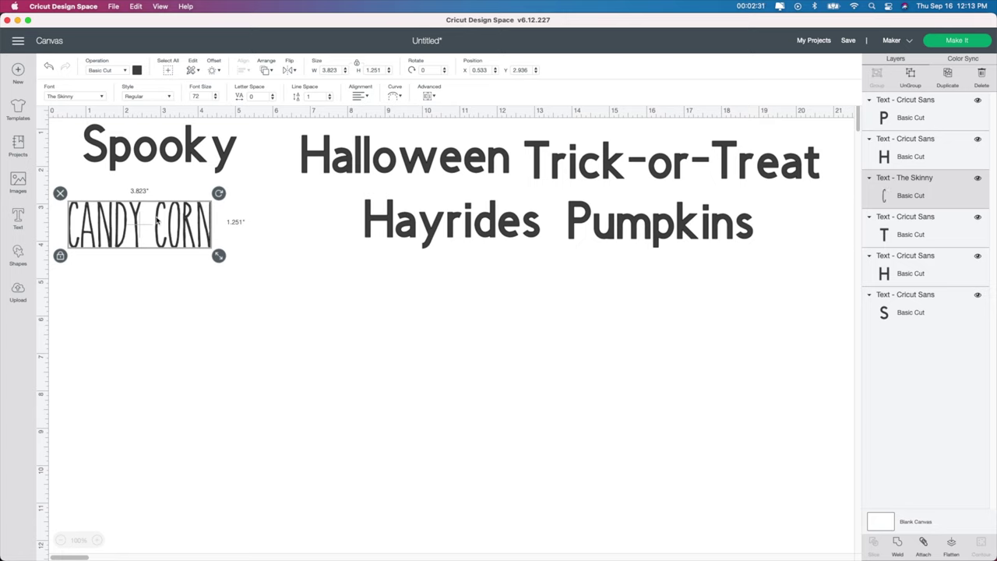
{"action": "left_click_drag", "start_coordinate": [162, 222], "coordinate": [188, 286]}
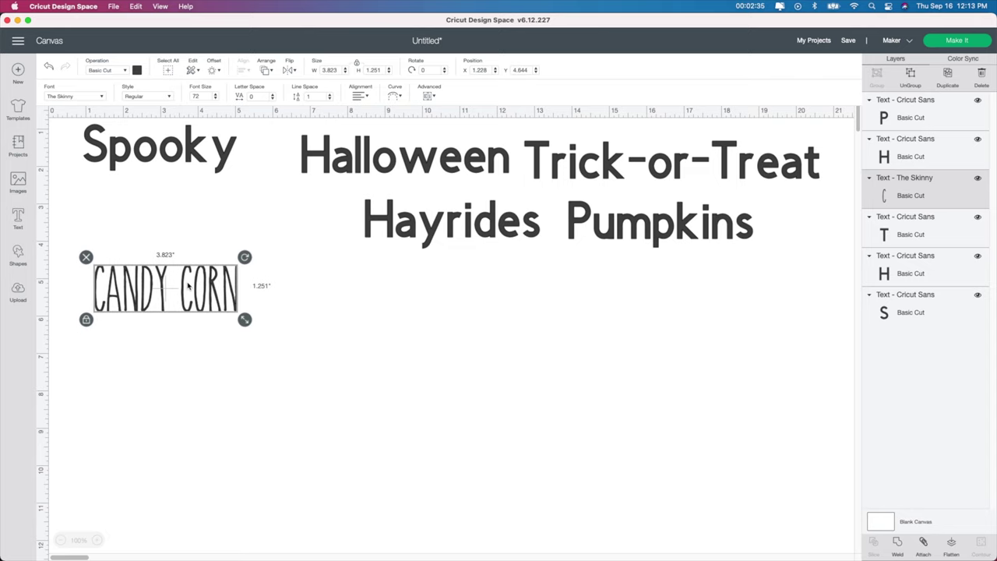
{"action": "left_click_drag", "start_coordinate": [184, 154], "coordinate": [194, 199]}
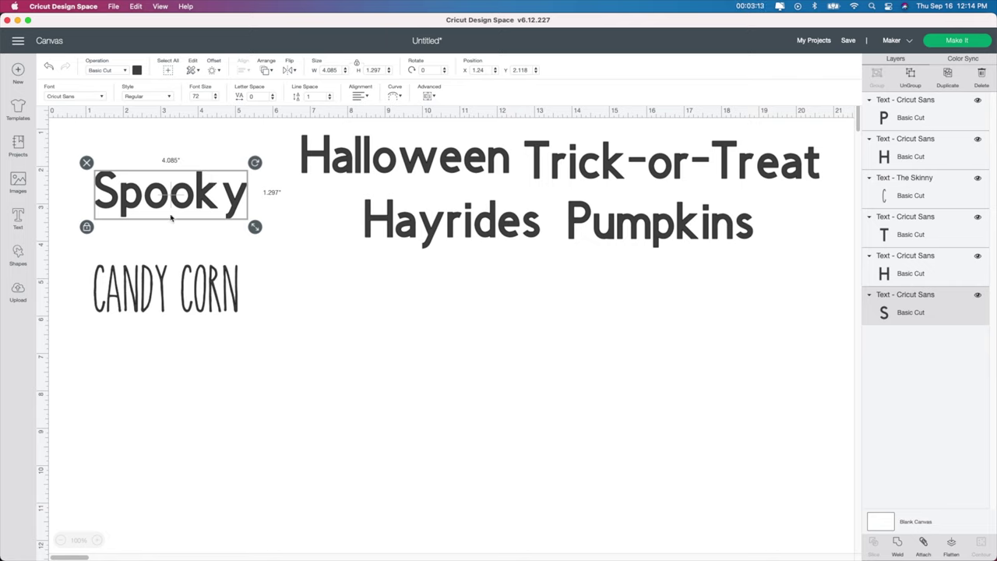
- Nudge Spooky up-left, move Hayrides under Halloween and set it to The Skinny font
{"action": "left_click_drag", "start_coordinate": [191, 195], "coordinate": [181, 176]}
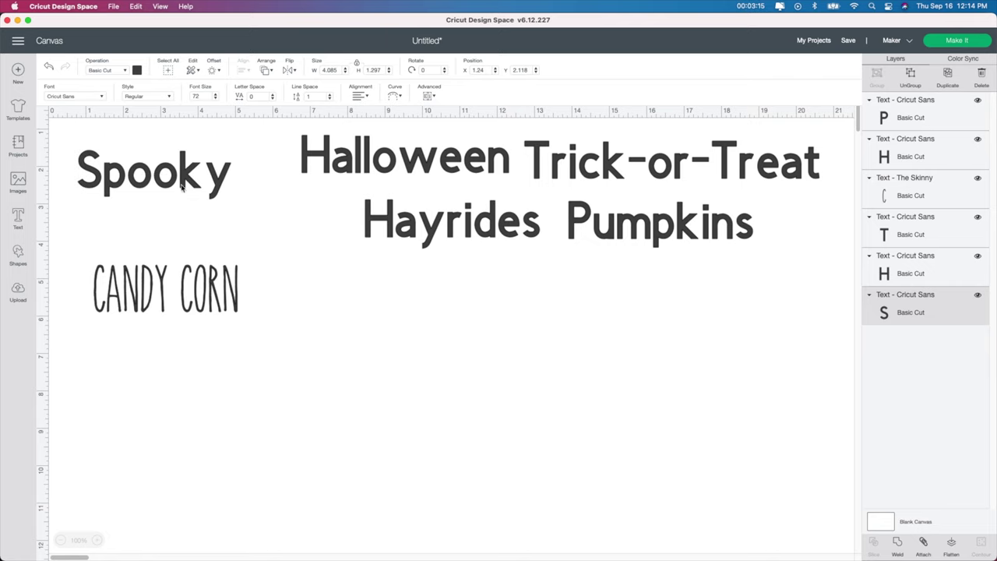
{"action": "left_click", "coordinate": [439, 223]}
{"action": "left_click_drag", "start_coordinate": [439, 224], "coordinate": [364, 269]}
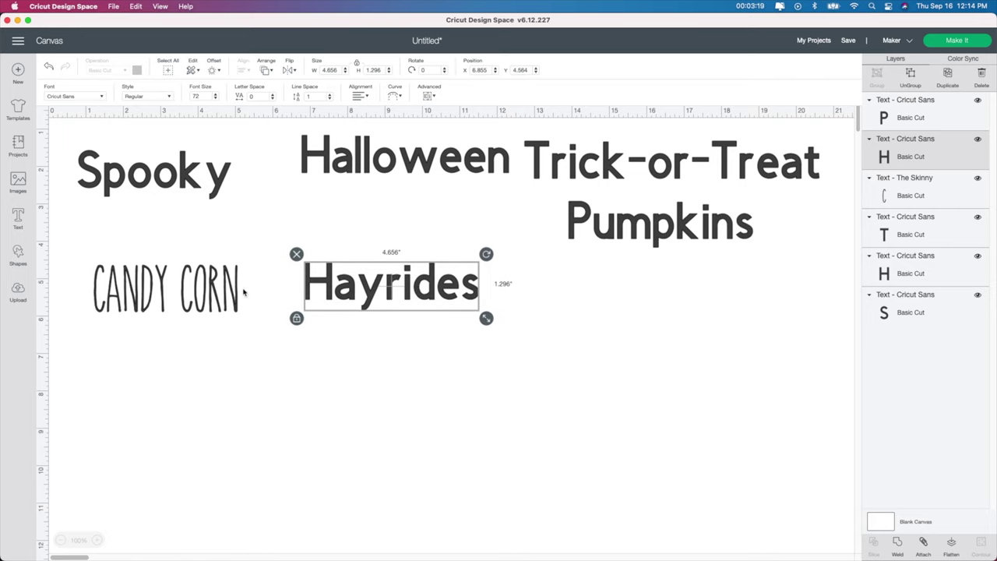
{"action": "left_click", "coordinate": [216, 291]}
{"action": "left_click", "coordinate": [358, 286]}
{"action": "left_click", "coordinate": [100, 97]}
{"action": "left_click", "coordinate": [100, 98]}
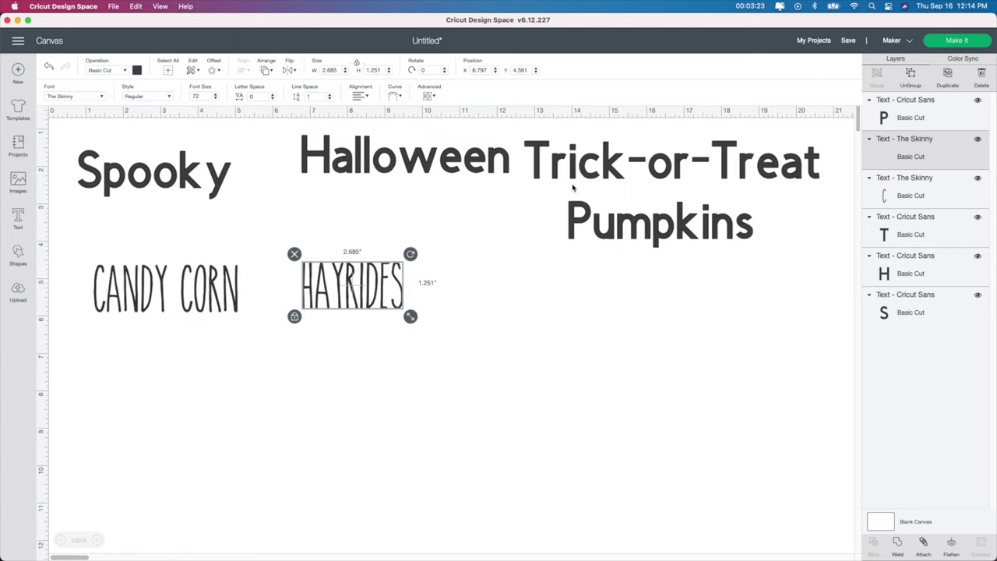
- Set Pumpkins and Trick-or-Treat to The Skinny font
{"action": "left_click", "coordinate": [656, 222]}
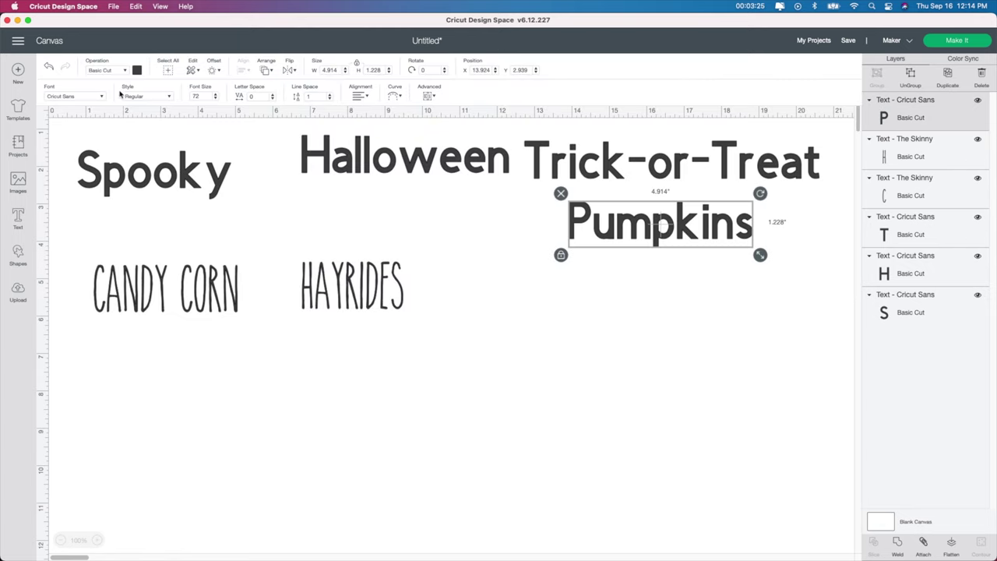
{"action": "left_click", "coordinate": [79, 96]}
{"action": "left_click", "coordinate": [264, 93]}
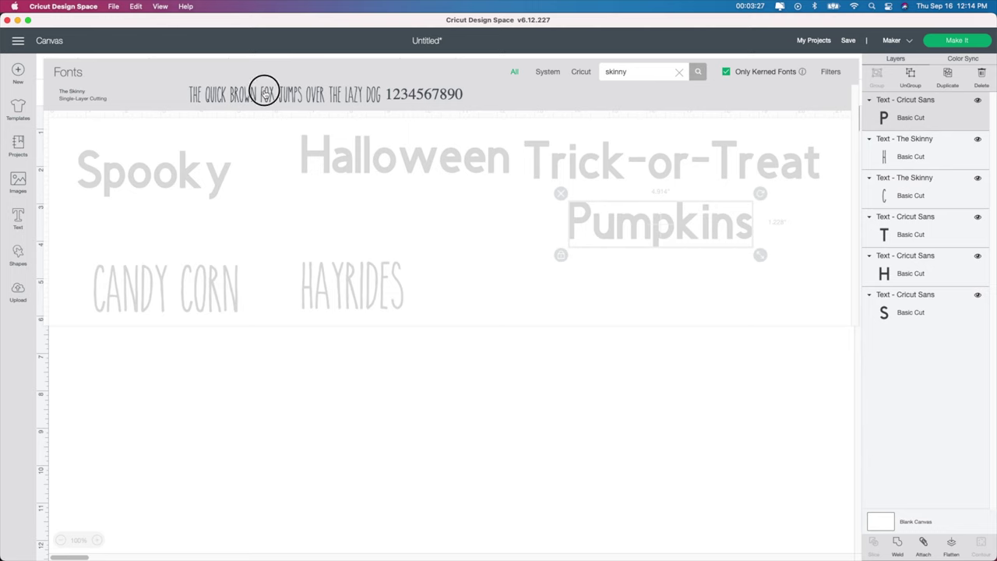
{"action": "left_click", "coordinate": [570, 170]}
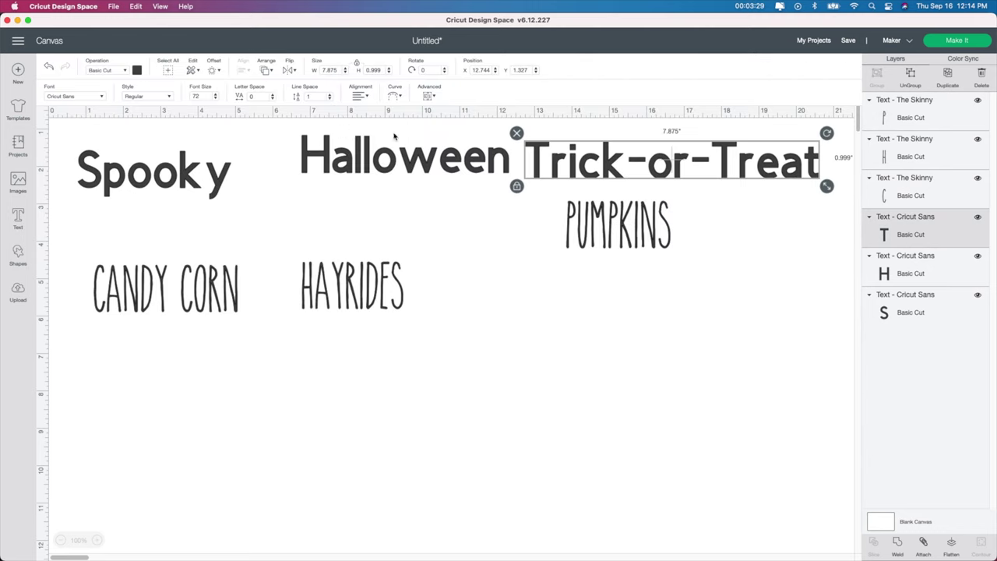
{"action": "left_click", "coordinate": [108, 97]}
{"action": "left_click", "coordinate": [166, 99]}
- Remove the hyphens to make 'TRICK OR TREAT', reposition it lower right, and move Spooky below CANDY CORN
{"action": "left_click_drag", "start_coordinate": [641, 170], "coordinate": [492, 419]}
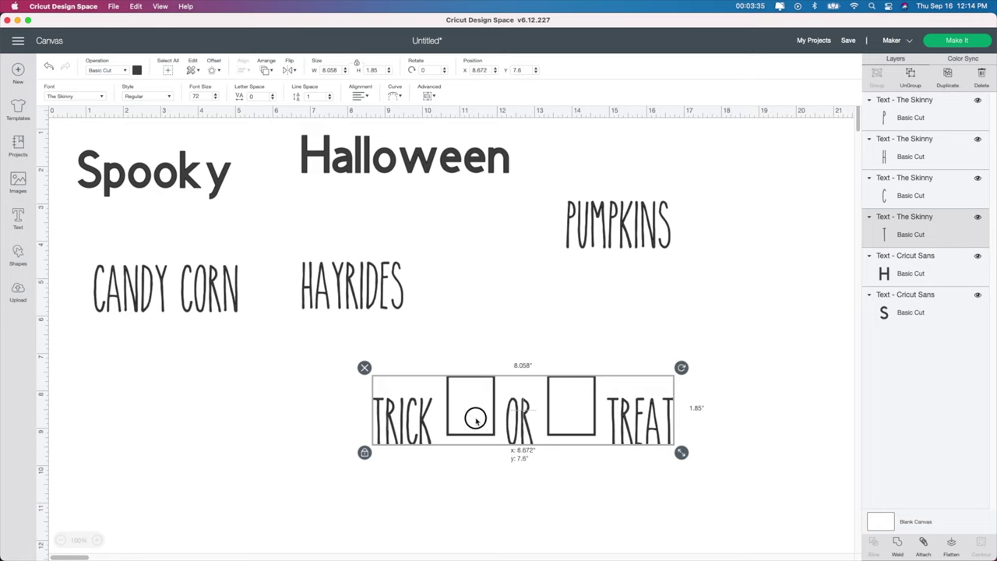
{"action": "double_click", "coordinate": [475, 422]}
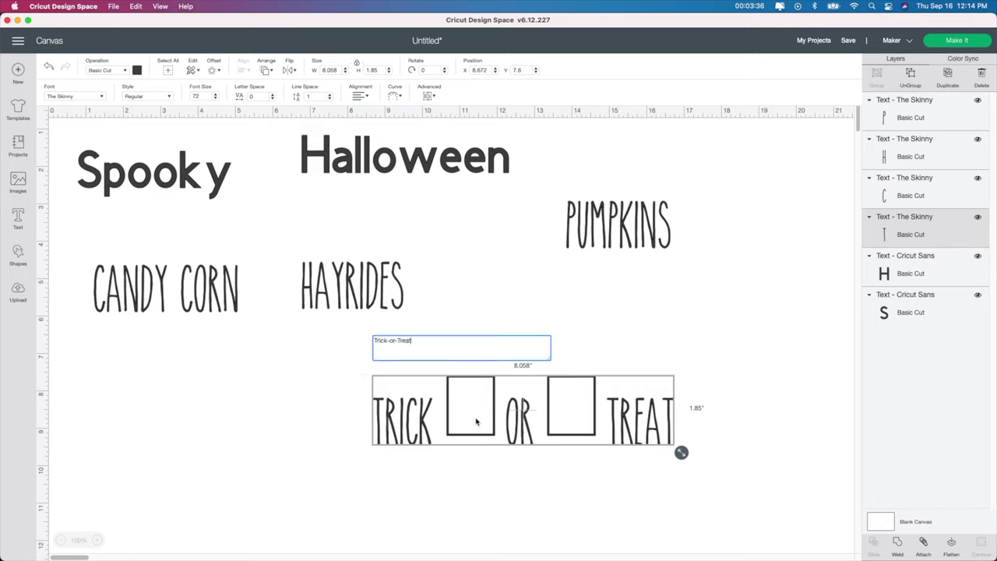
{"action": "left_click", "coordinate": [388, 340]}
{"action": "key", "text": "BackSpace"}
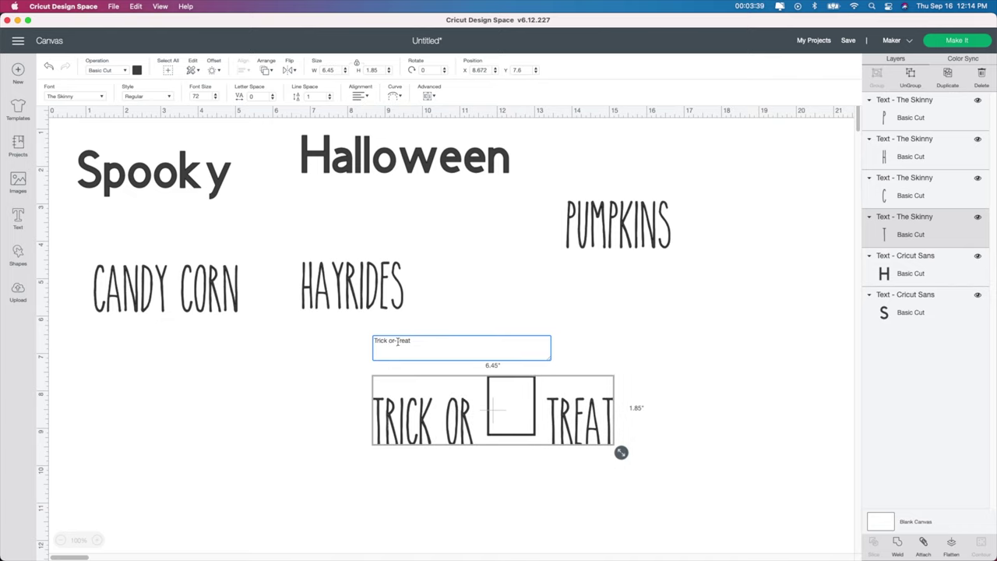
{"action": "left_click", "coordinate": [399, 340]}
{"action": "key", "text": "BackSpace"}
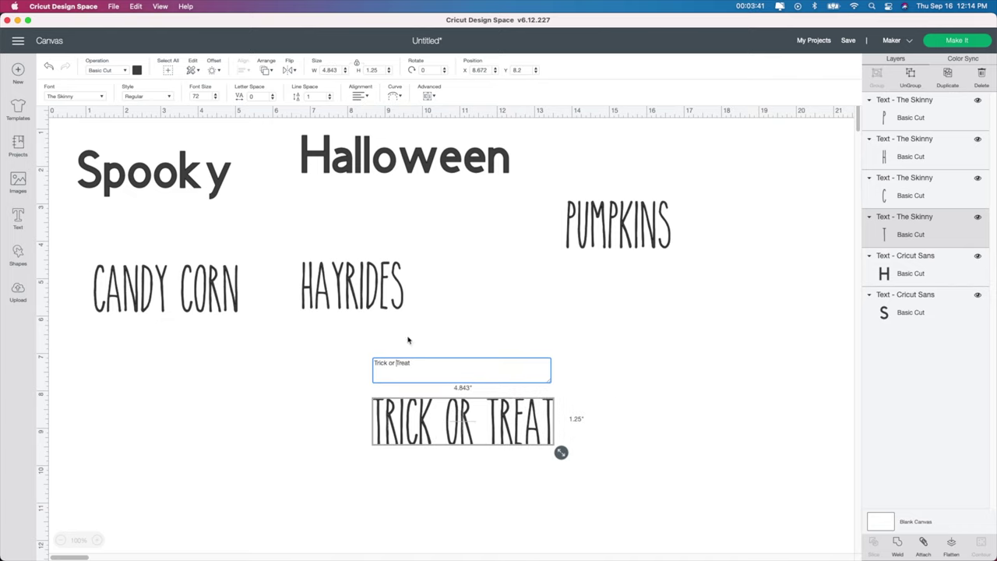
{"action": "left_click", "coordinate": [586, 476]}
{"action": "left_click_drag", "start_coordinate": [478, 439], "coordinate": [632, 389]}
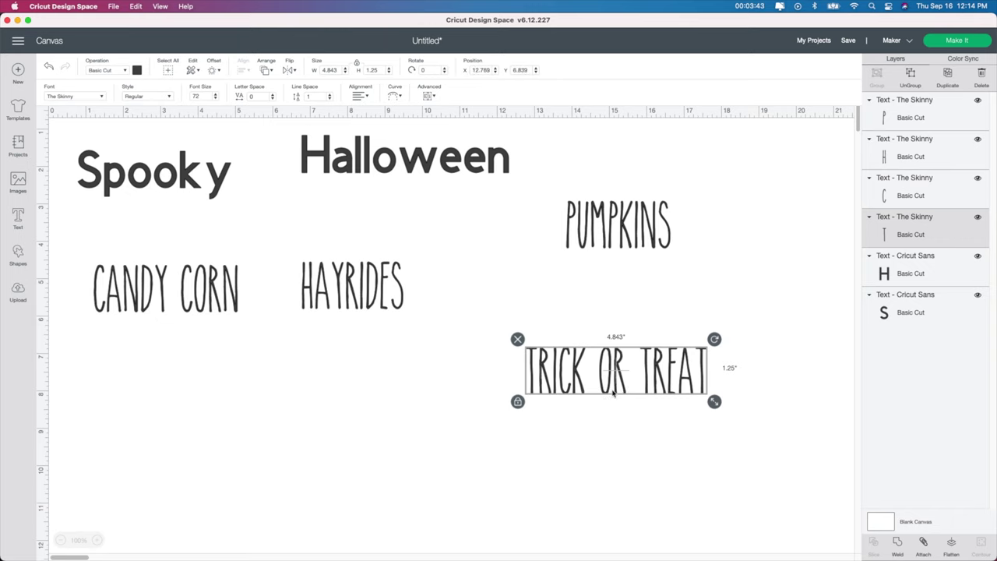
{"action": "left_click_drag", "start_coordinate": [161, 173], "coordinate": [234, 396]}
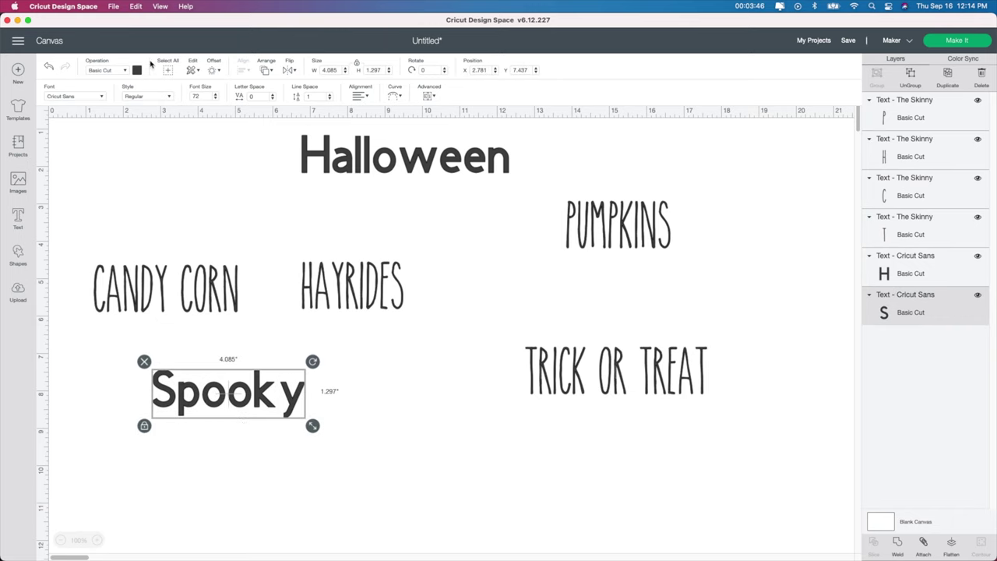
- Set Spooky to BFC BlueberryPancake and enlarge it to about 5.047 × 2.152 inches
{"action": "left_click", "coordinate": [78, 96]}
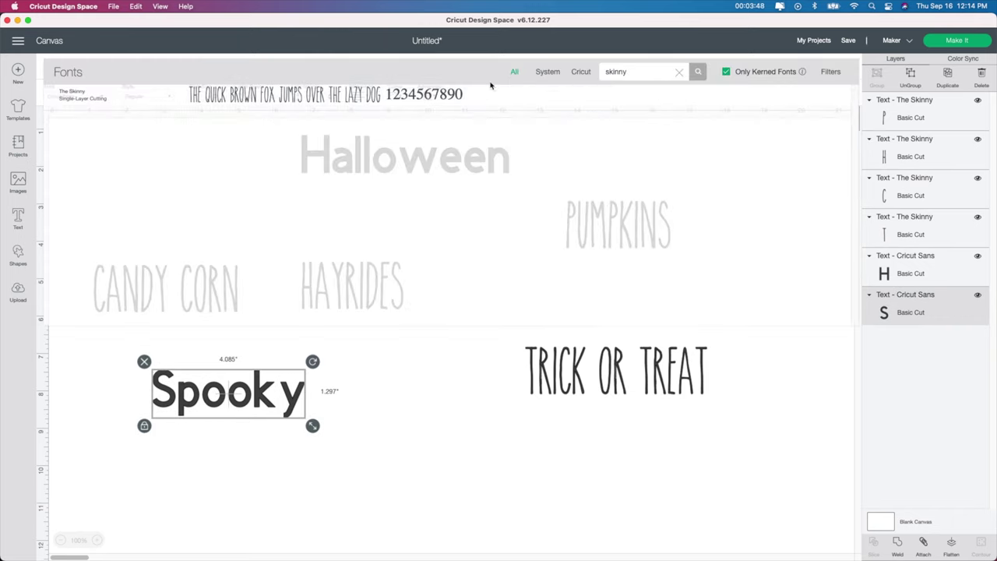
{"action": "left_click", "coordinate": [679, 71]}
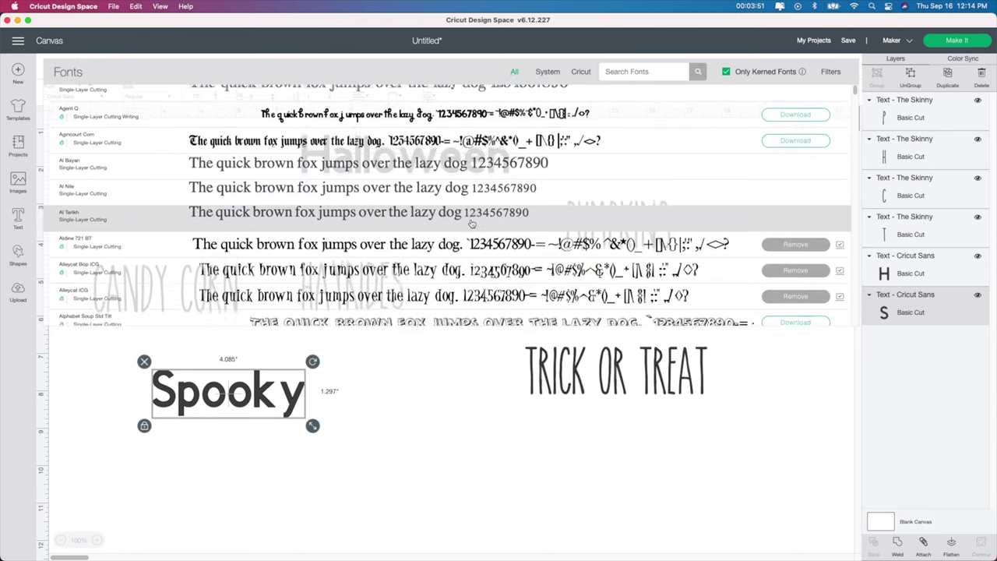
{"action": "scroll", "coordinate": [471, 224], "scroll_direction": "down", "scroll_amount": 4}
{"action": "scroll", "coordinate": [471, 224], "scroll_direction": "down", "scroll_amount": 5}
{"action": "scroll", "coordinate": [471, 223], "scroll_direction": "down", "scroll_amount": 5}
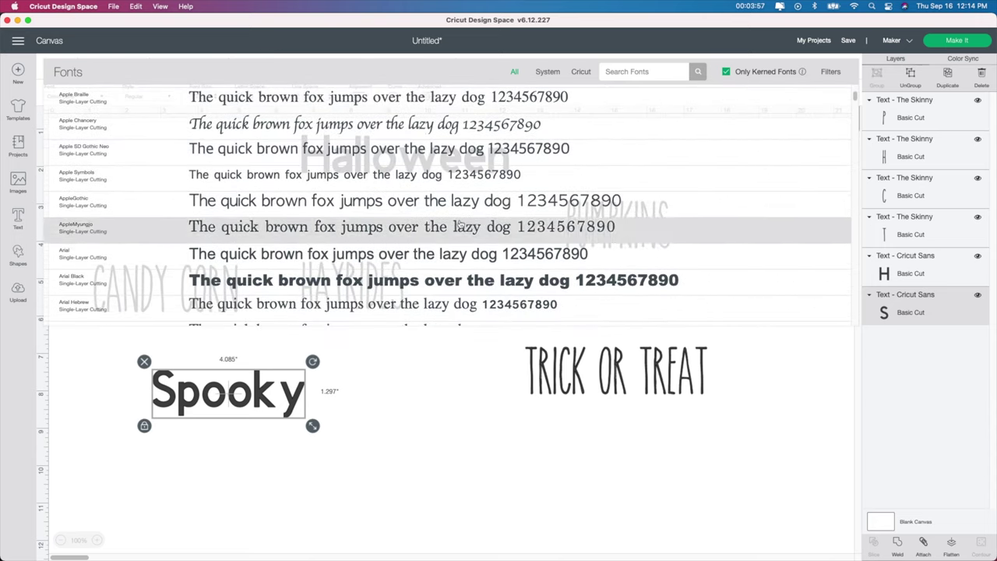
{"action": "scroll", "coordinate": [398, 269], "scroll_direction": "down", "scroll_amount": 7}
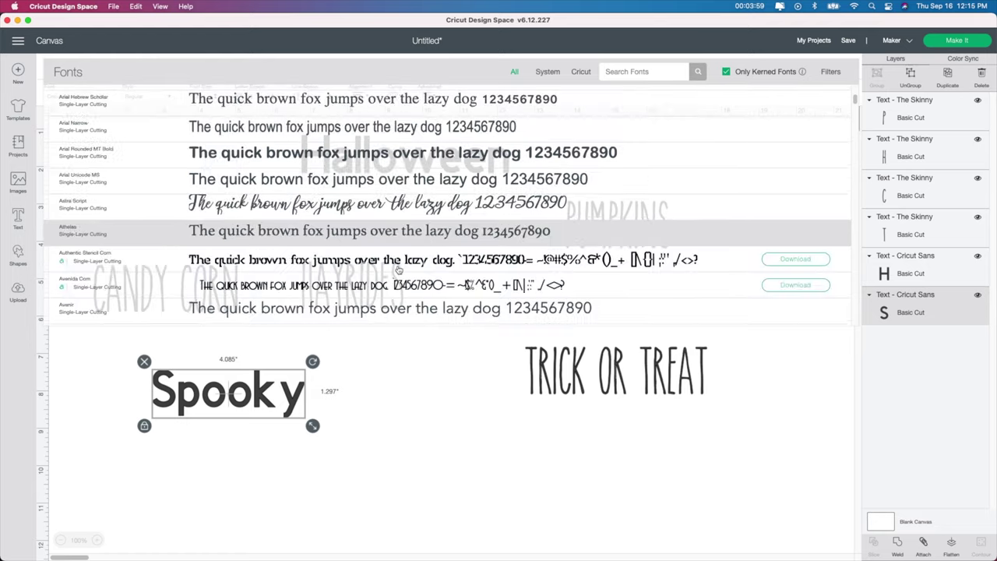
{"action": "scroll", "coordinate": [398, 269], "scroll_direction": "down", "scroll_amount": 1}
{"action": "scroll", "coordinate": [315, 257], "scroll_direction": "down", "scroll_amount": 5}
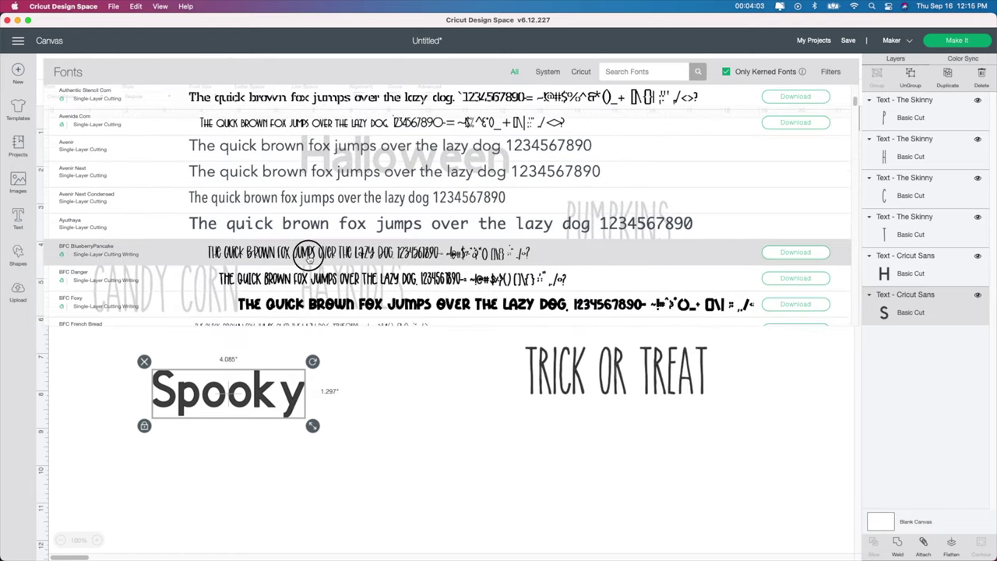
{"action": "left_click", "coordinate": [312, 256]}
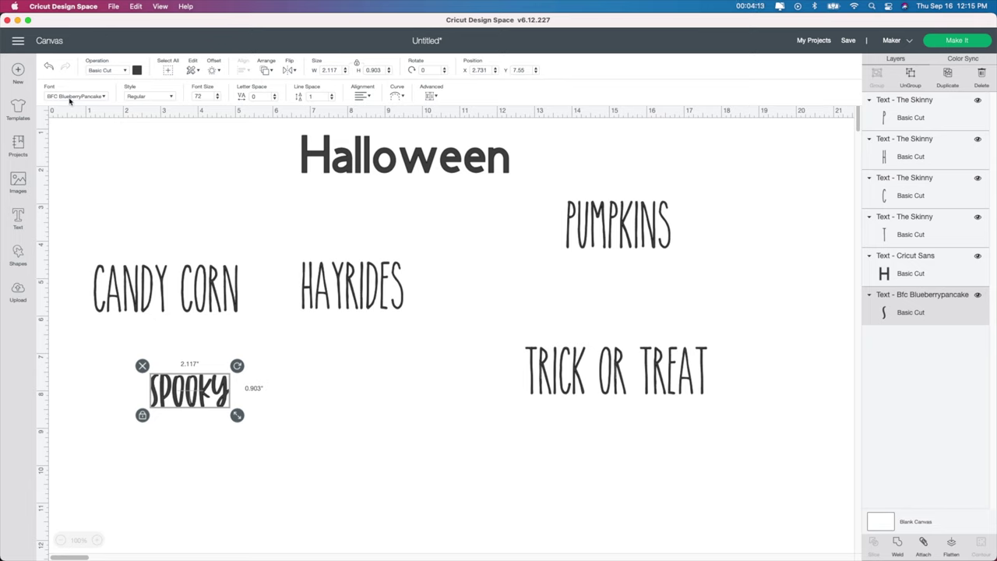
{"action": "left_click_drag", "start_coordinate": [206, 397], "coordinate": [202, 378]}
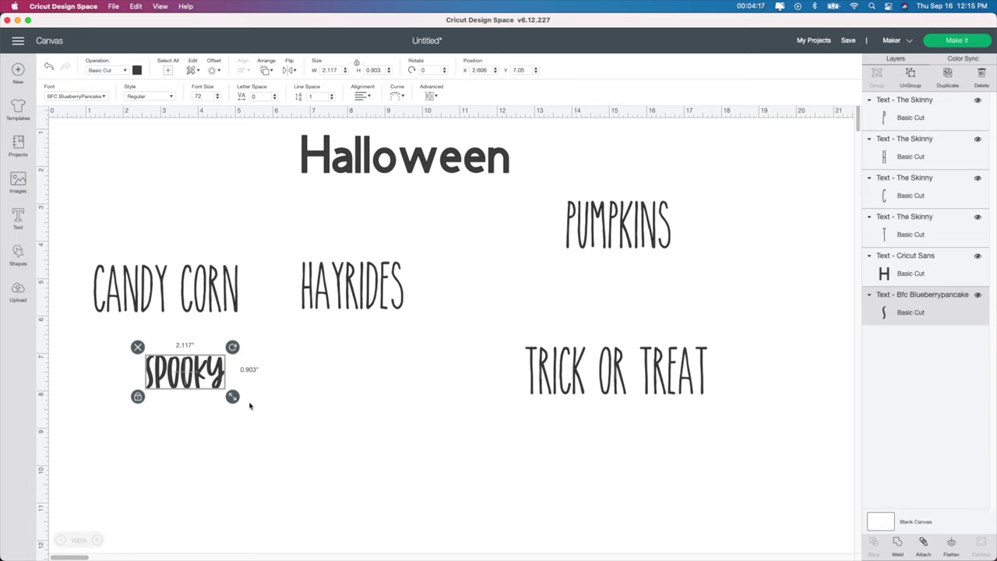
{"action": "left_click_drag", "start_coordinate": [232, 397], "coordinate": [348, 422]}
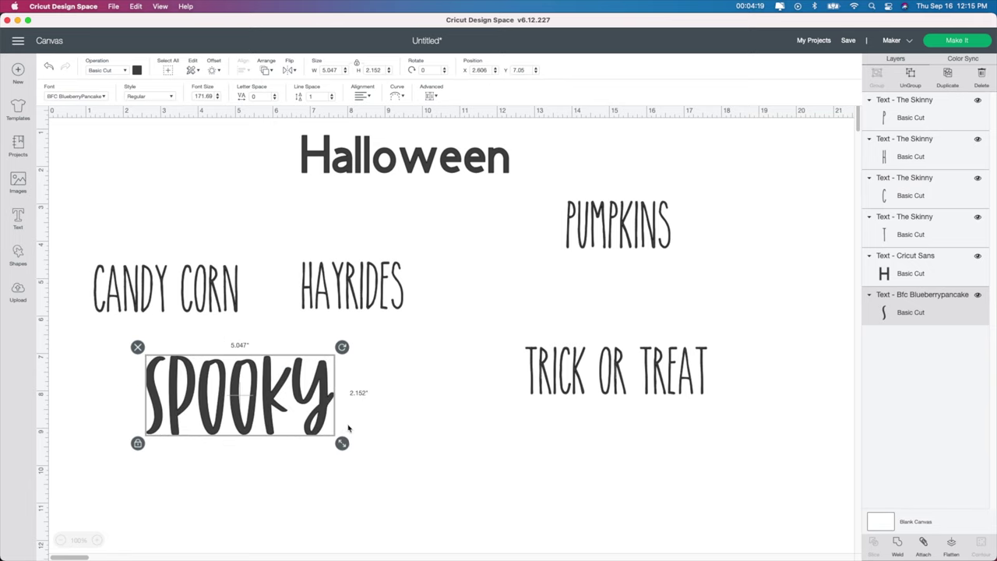
{"action": "left_click", "coordinate": [432, 158]}
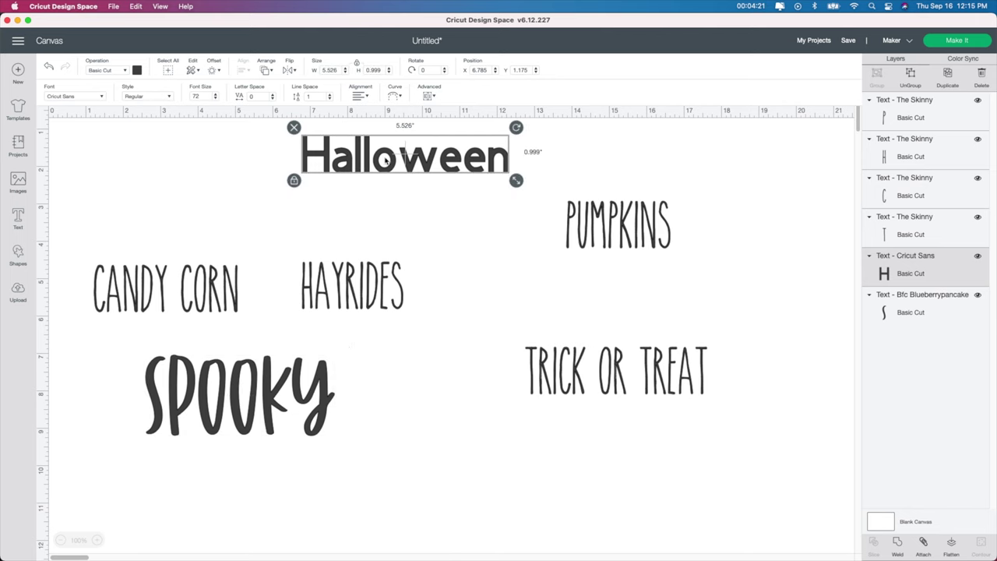
- Try Dreamland, then set Halloween to Equinox Com and shift it left and down
{"action": "left_click", "coordinate": [85, 96]}
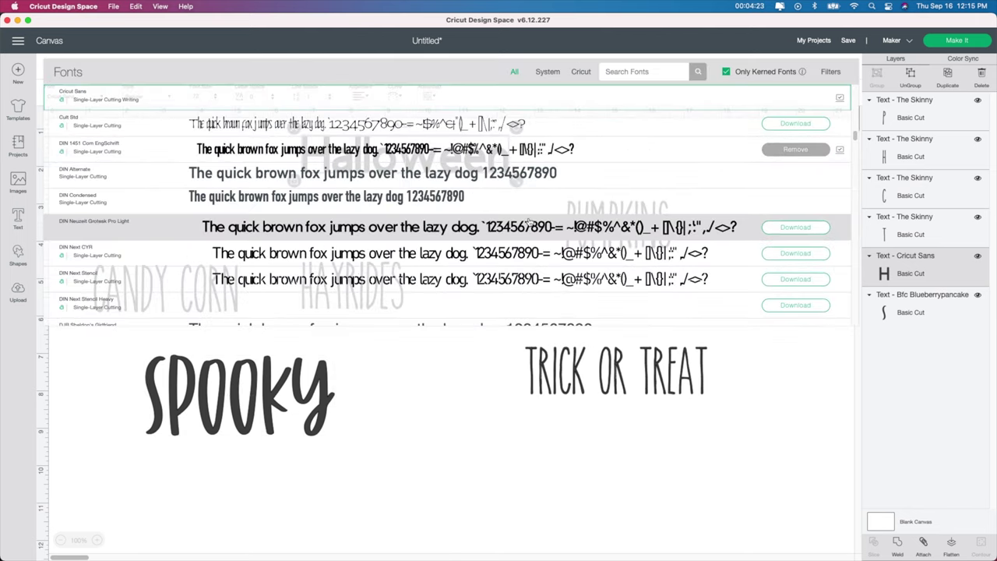
{"action": "scroll", "coordinate": [529, 224], "scroll_direction": "down", "scroll_amount": 10}
{"action": "scroll", "coordinate": [529, 223], "scroll_direction": "down", "scroll_amount": 5}
{"action": "scroll", "coordinate": [333, 205], "scroll_direction": "down", "scroll_amount": 5}
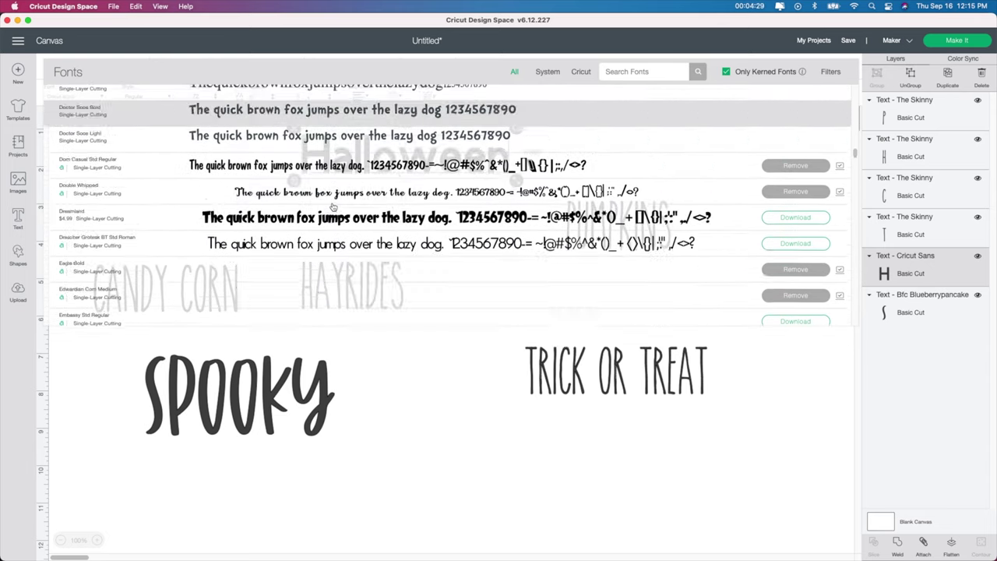
{"action": "scroll", "coordinate": [332, 205], "scroll_direction": "down", "scroll_amount": 2}
{"action": "left_click", "coordinate": [332, 206]}
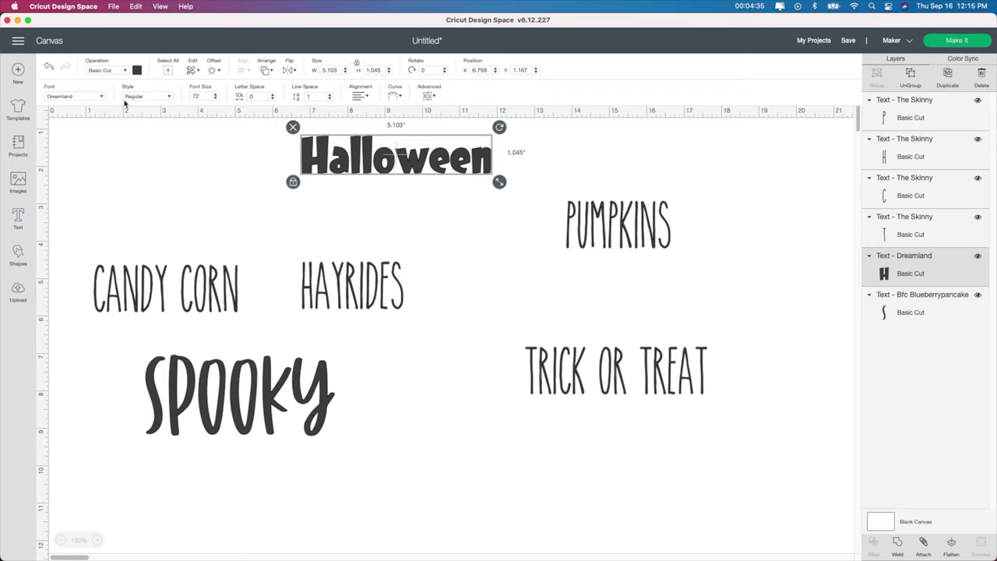
{"action": "left_click", "coordinate": [97, 100]}
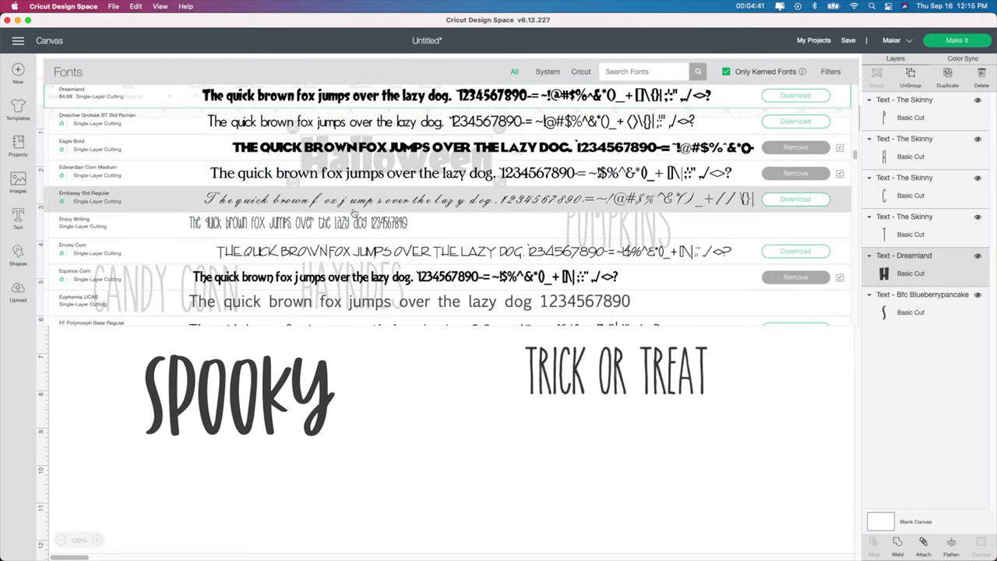
{"action": "scroll", "coordinate": [349, 234], "scroll_direction": "down", "scroll_amount": 1}
{"action": "left_click", "coordinate": [340, 269]}
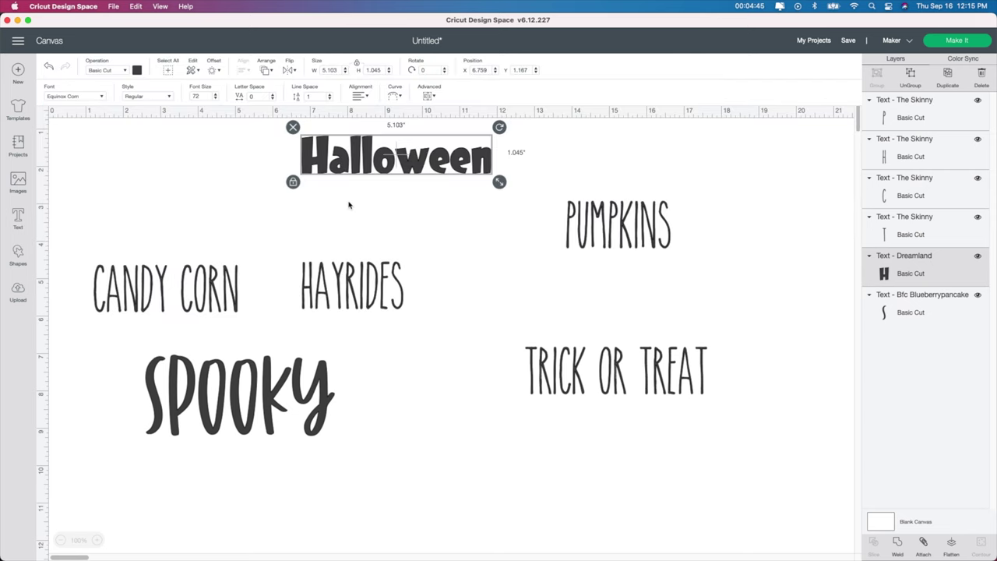
{"action": "left_click_drag", "start_coordinate": [371, 160], "coordinate": [275, 180]}
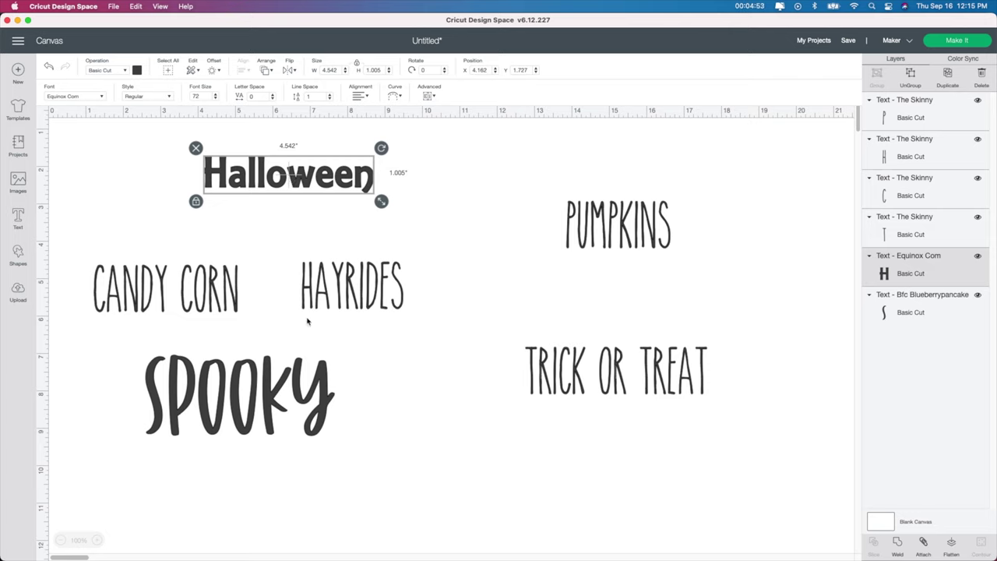
{"action": "left_click", "coordinate": [268, 403]}
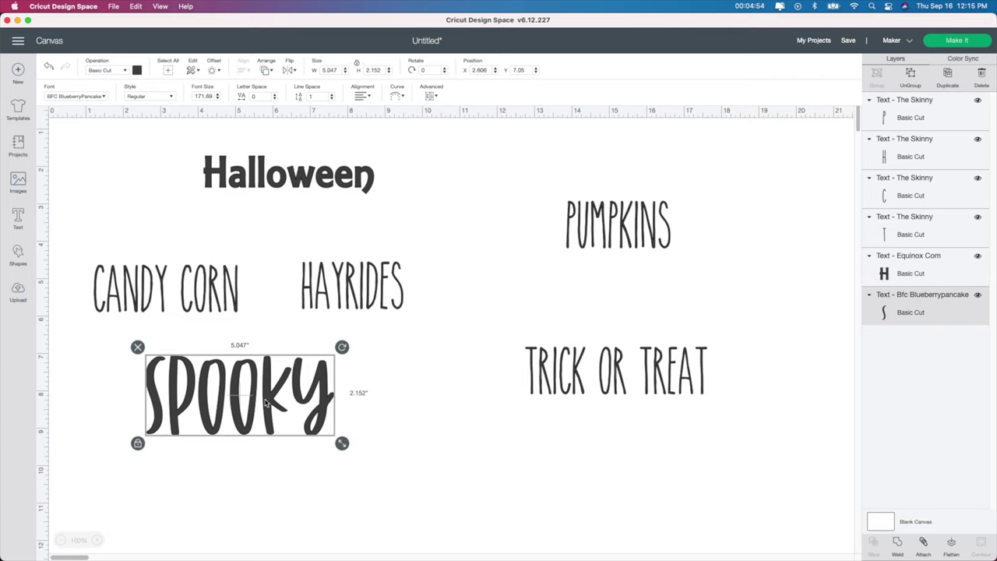
{"action": "left_click", "coordinate": [307, 190]}
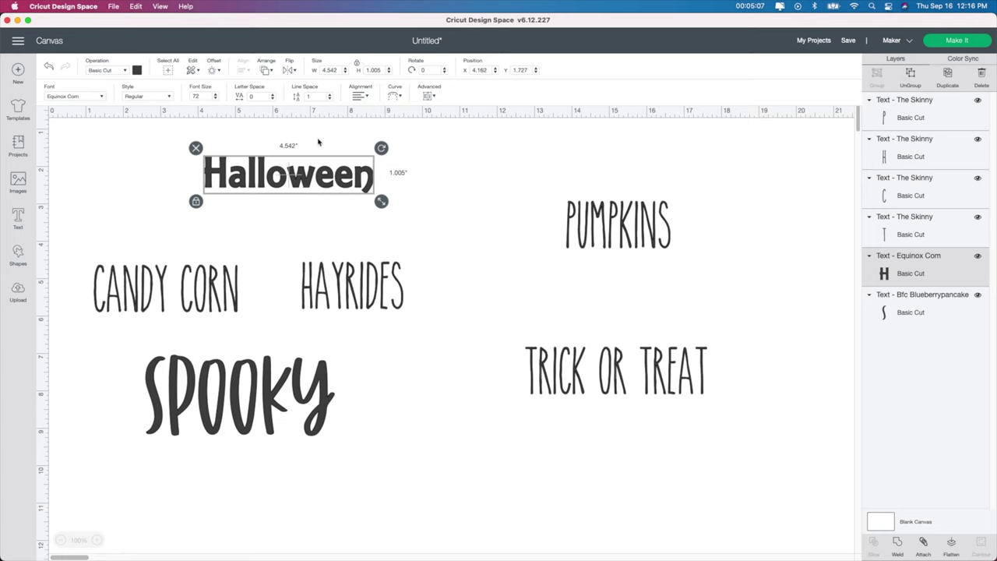
- Unlock proportions and resize Halloween and CANDY CORN to 4 inches wide by 0.75 inches tall
{"action": "left_click", "coordinate": [357, 64]}
{"action": "left_click", "coordinate": [329, 70]}
{"action": "type", "text": "4"}
{"action": "key", "text": "Tab"}
{"action": "type", "text": "15"}
{"action": "key", "text": "Return"}
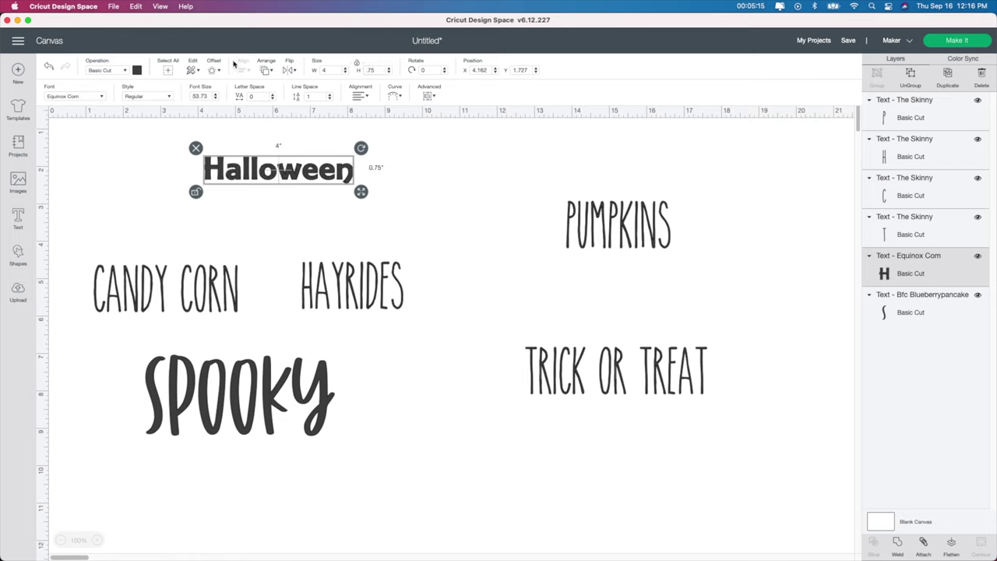
{"action": "left_click", "coordinate": [209, 308]}
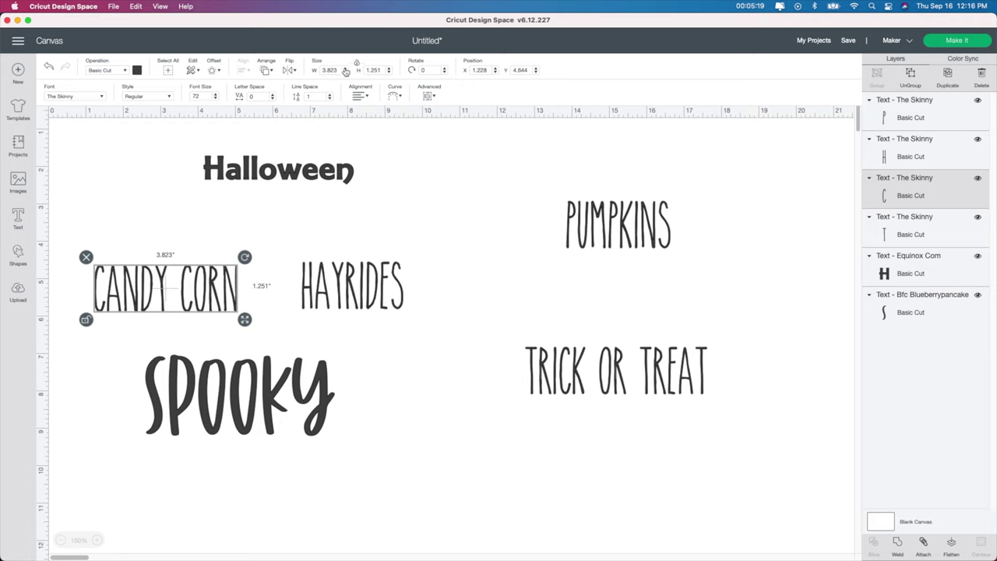
{"action": "left_click", "coordinate": [337, 70]}
{"action": "type", "text": "4"}
{"action": "key", "text": "Tab"}
{"action": "key", "text": "BackSpace"}
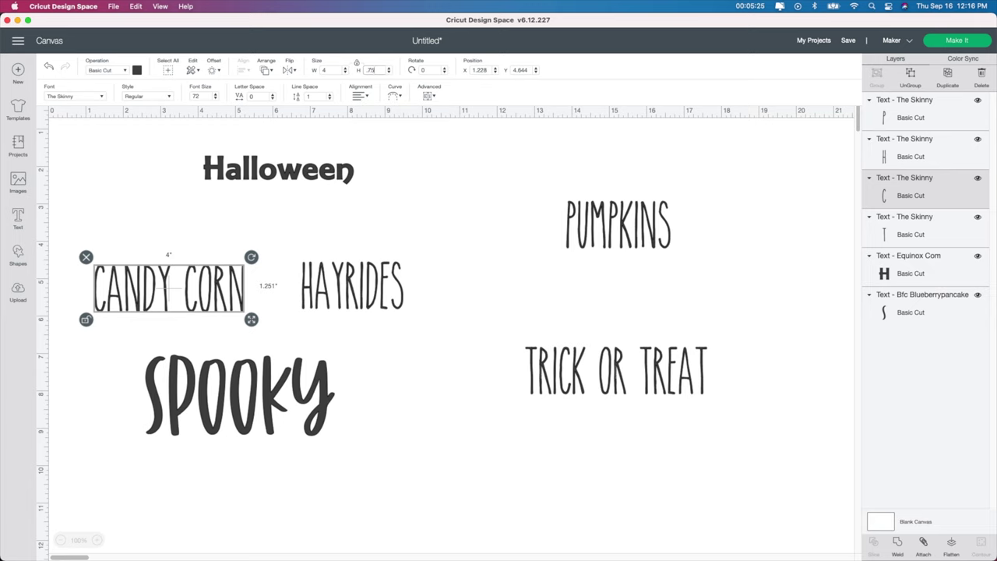
{"action": "key", "text": "Return"}
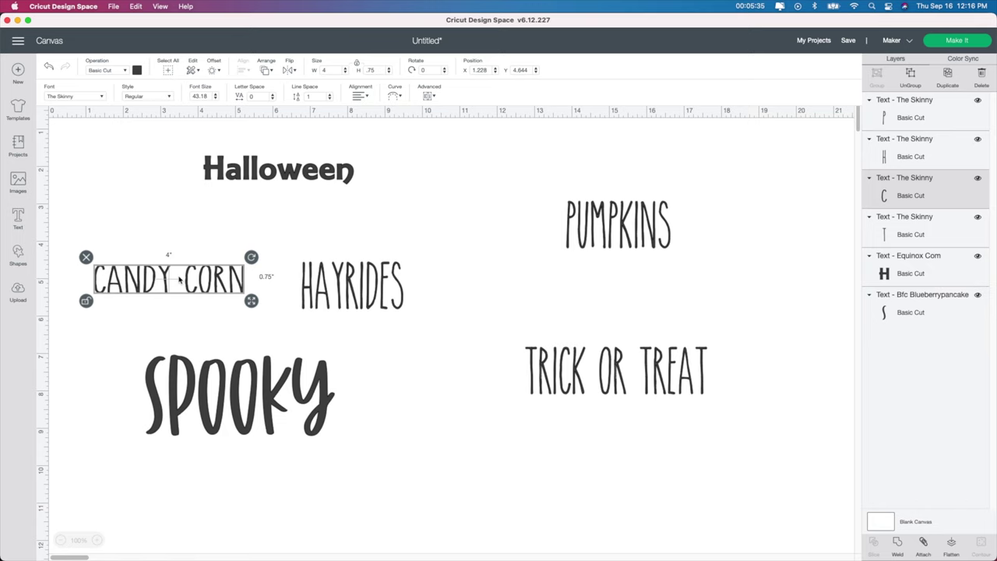
- Resize HAYRIDES to 4 × 0.75 inches and set PUMPKINS to 4 inches wide, unlocked
{"action": "left_click", "coordinate": [327, 297]}
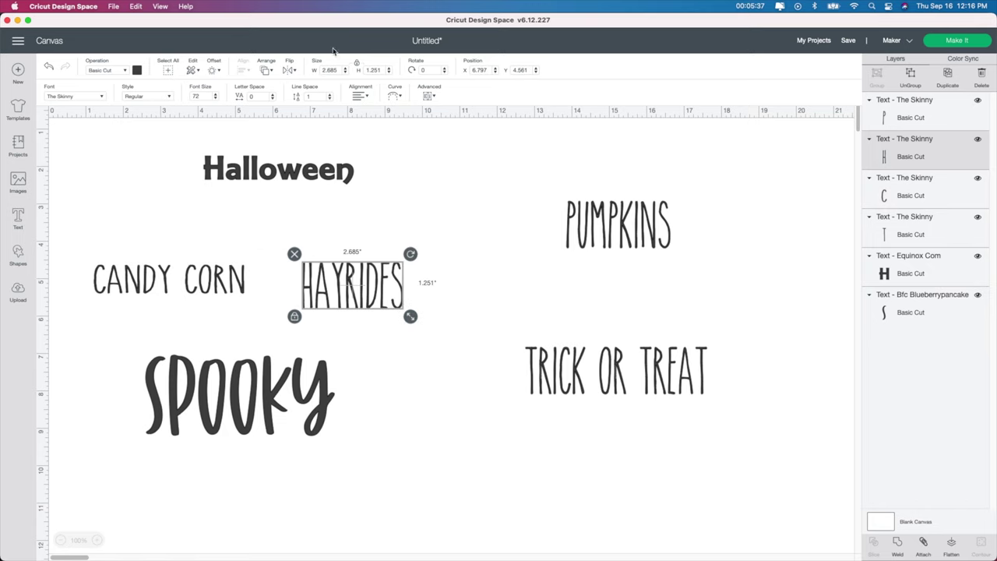
{"action": "left_click", "coordinate": [344, 70]}
{"action": "type", "text": "4"}
{"action": "key", "text": "Tab"}
{"action": "type", "text": "1"}
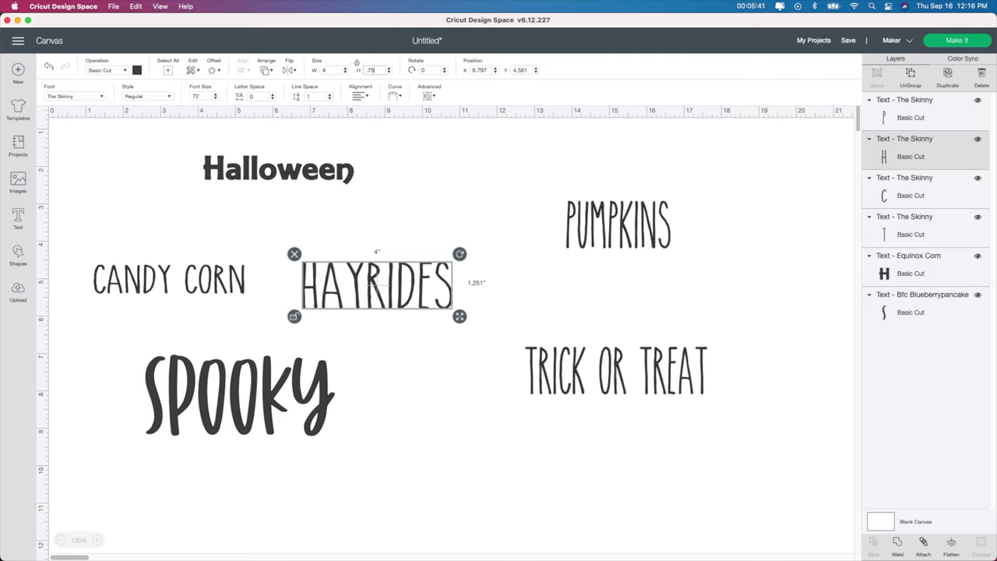
{"action": "type", "text": "75"}
{"action": "key", "text": "Return"}
{"action": "left_click", "coordinate": [628, 232]}
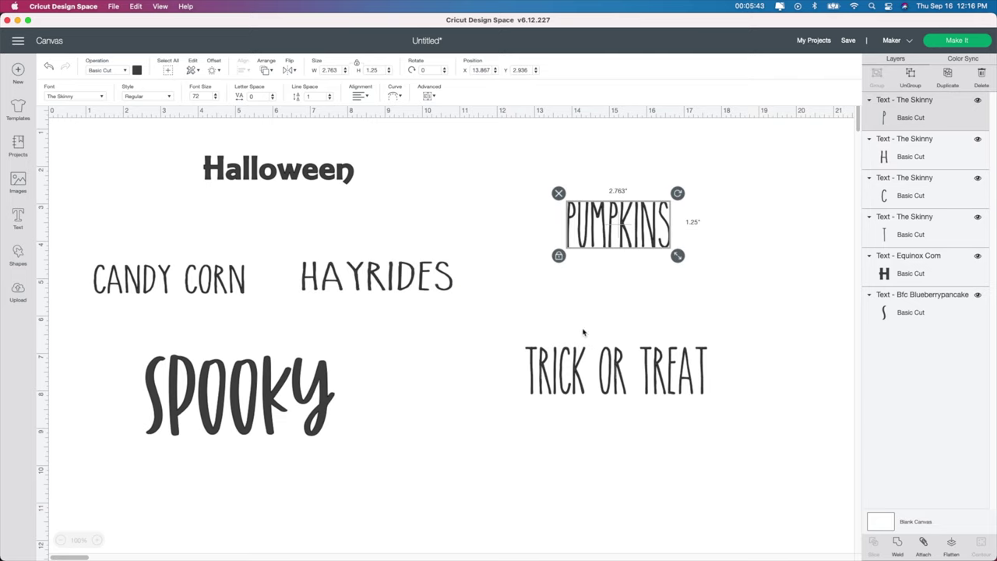
{"action": "left_click", "coordinate": [356, 62]}
{"action": "double_click", "coordinate": [328, 70]}
{"action": "type", "text": "4"}
{"action": "key", "text": "Tab"}
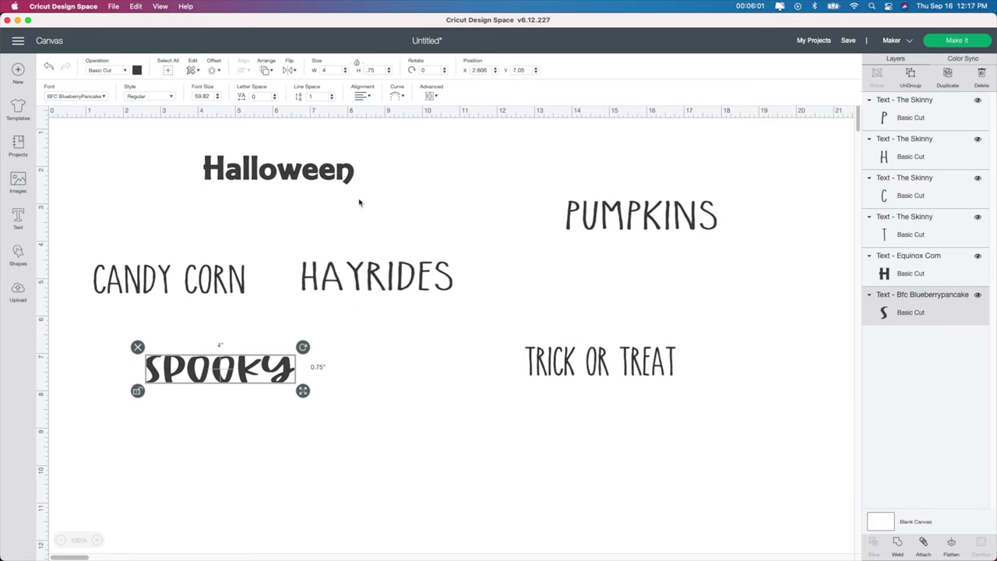
- Move SPOOKY and PUMPKINS beside Halloween, and align CANDY CORN, HAYRIDES, TRICK OR TREAT below
{"action": "left_click", "coordinate": [267, 351]}
{"action": "left_click_drag", "start_coordinate": [266, 351], "coordinate": [508, 154]}
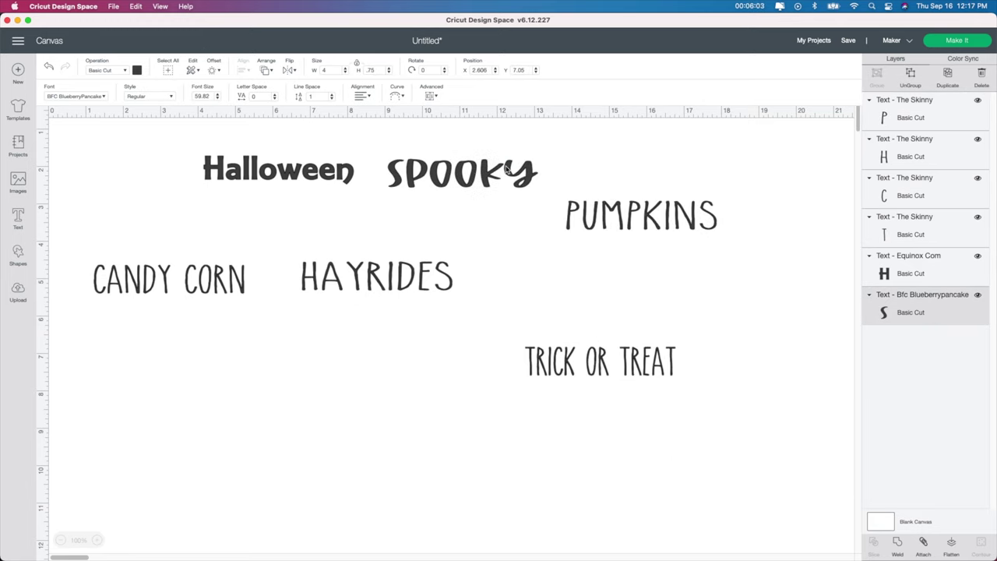
{"action": "left_click_drag", "start_coordinate": [620, 226], "coordinate": [619, 181]}
{"action": "left_click_drag", "start_coordinate": [596, 362], "coordinate": [572, 264]}
{"action": "left_click_drag", "start_coordinate": [323, 275], "coordinate": [320, 263]}
{"action": "left_click_drag", "start_coordinate": [204, 278], "coordinate": [204, 259]}
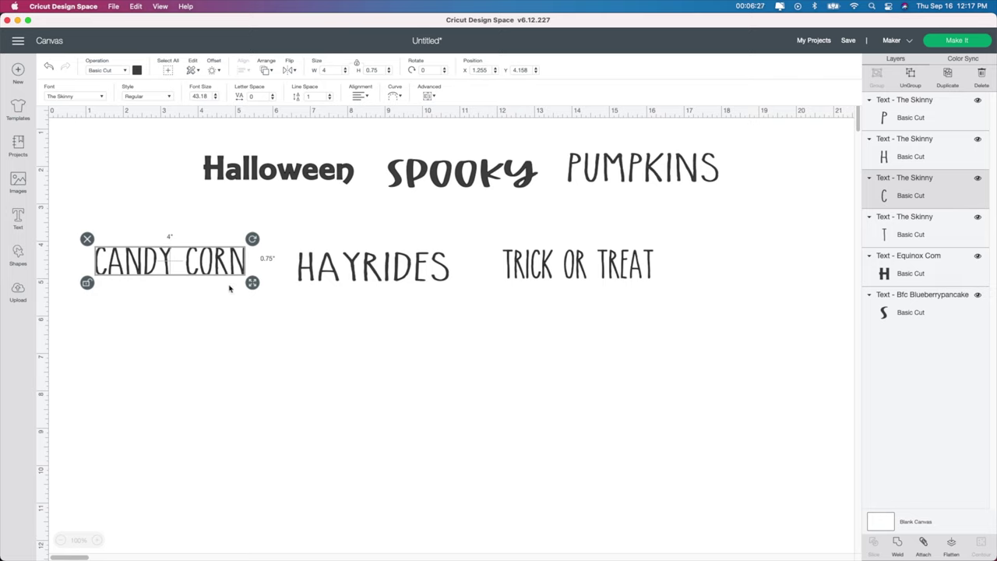
- Make CANDY CORN and HAYRIDES white, and move HAYRIDES below CANDY CORN
{"action": "left_click", "coordinate": [137, 70]}
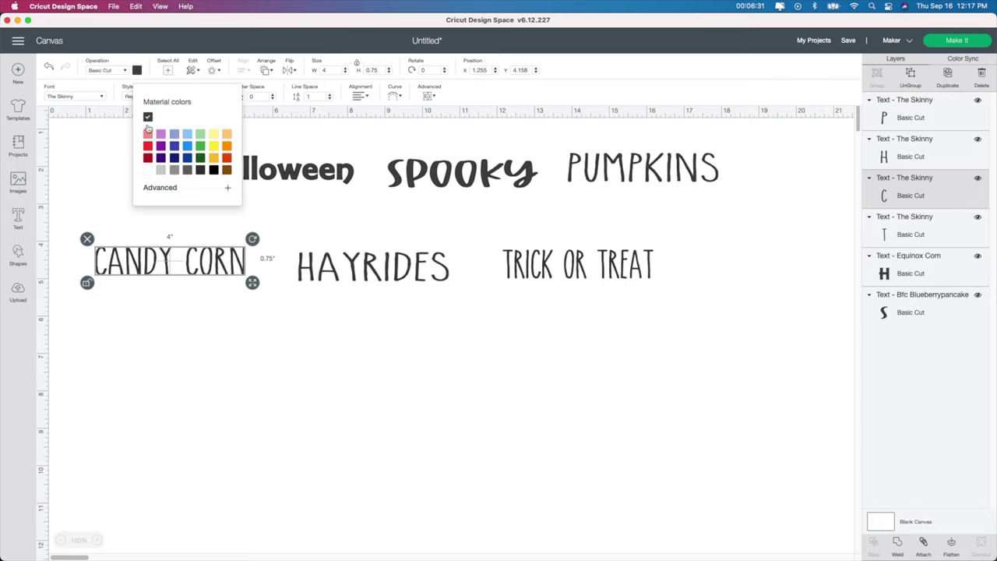
{"action": "left_click", "coordinate": [148, 169]}
{"action": "left_click", "coordinate": [347, 278]}
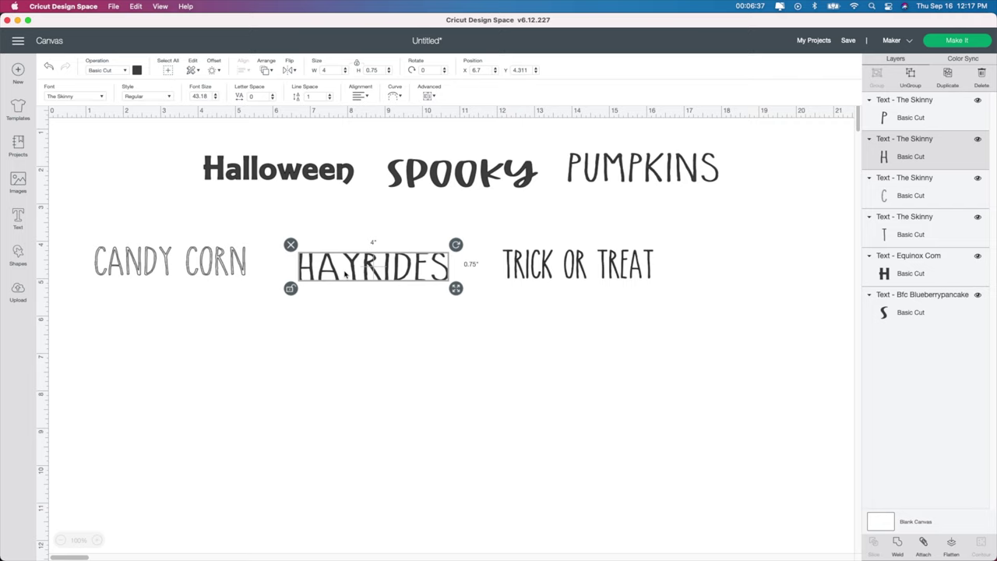
{"action": "left_click", "coordinate": [137, 71]}
{"action": "left_click", "coordinate": [147, 169]}
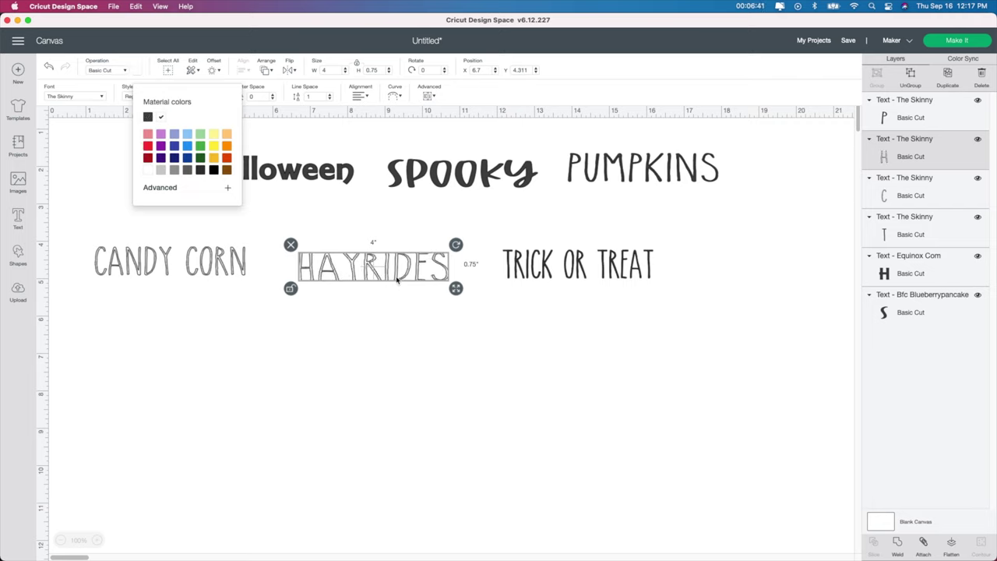
{"action": "left_click_drag", "start_coordinate": [412, 276], "coordinate": [232, 322]}
- Shift TRICK OR TREAT left, place Halloween below it, and make Halloween orange
{"action": "left_click", "coordinate": [554, 266]}
{"action": "left_click_drag", "start_coordinate": [554, 266], "coordinate": [429, 250]}
{"action": "left_click", "coordinate": [307, 172]}
{"action": "left_click_drag", "start_coordinate": [308, 171], "coordinate": [439, 314]}
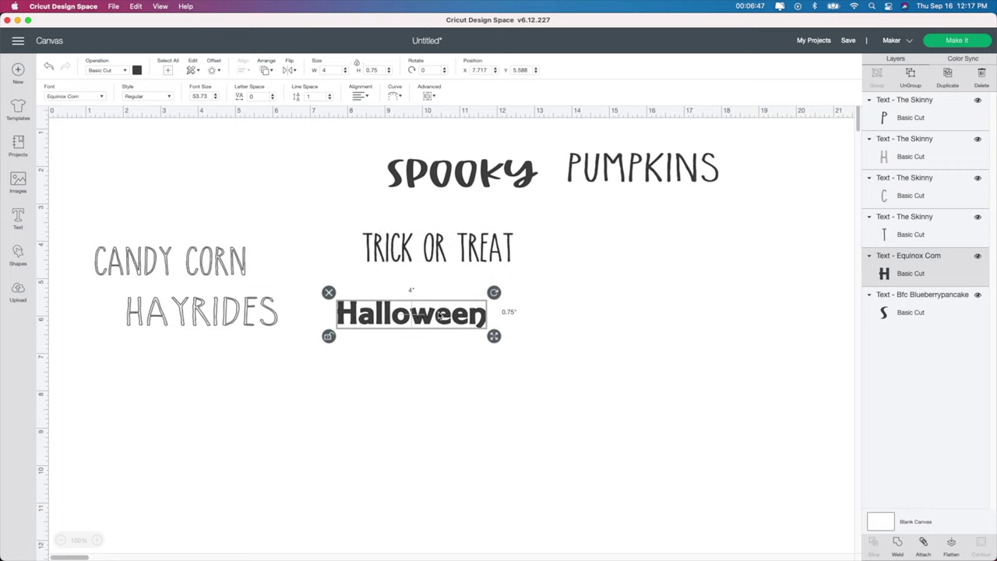
{"action": "left_click", "coordinate": [138, 71]}
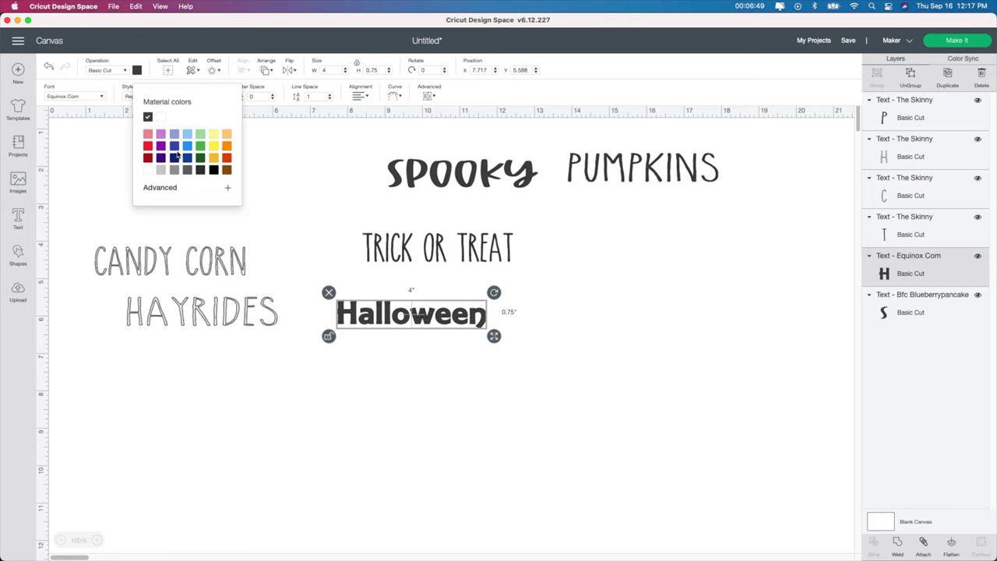
{"action": "left_click", "coordinate": [227, 146]}
{"action": "left_click", "coordinate": [393, 268]}
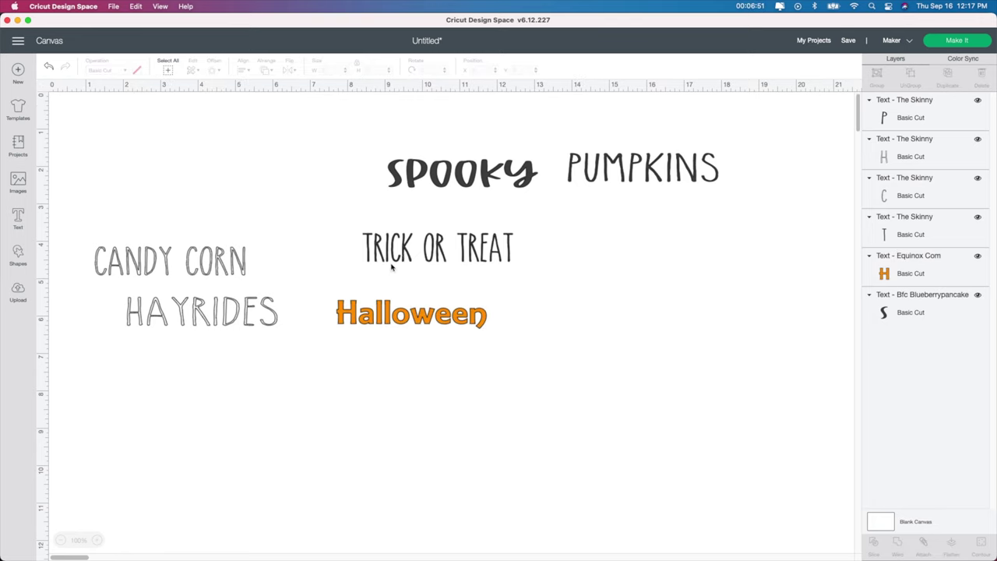
{"action": "left_click_drag", "start_coordinate": [401, 255], "coordinate": [373, 252]}
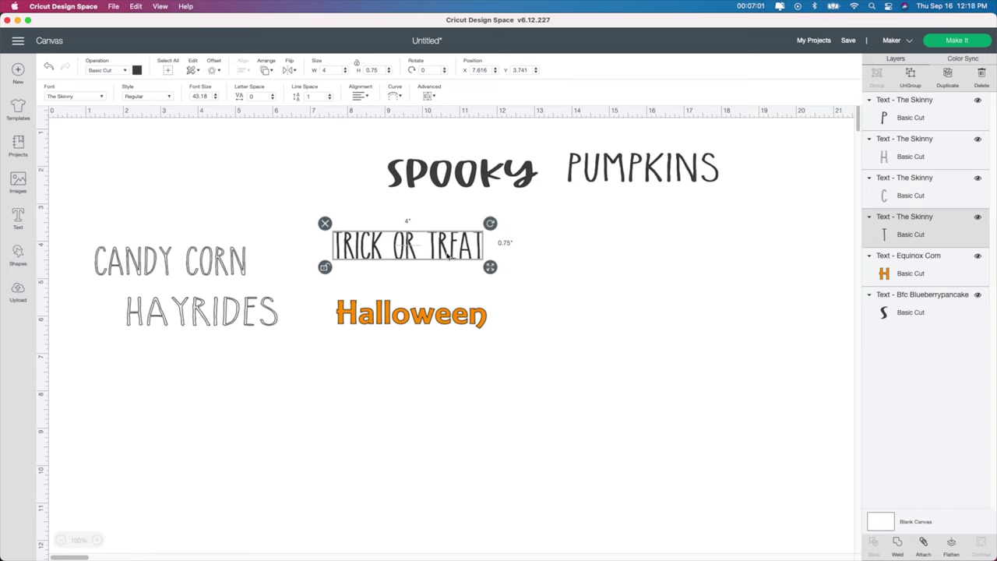
- Move TRICK OR TREAT closer above HALLOWEEN, shift SPOOKY and PUMPKINS left, and show PUMPKINS' colour options
{"action": "left_click_drag", "start_coordinate": [454, 254], "coordinate": [459, 267]}
{"action": "left_click_drag", "start_coordinate": [412, 181], "coordinate": [282, 182]}
{"action": "left_click", "coordinate": [613, 169]}
{"action": "left_click_drag", "start_coordinate": [613, 170], "coordinate": [543, 187]}
{"action": "left_click", "coordinate": [138, 70]}
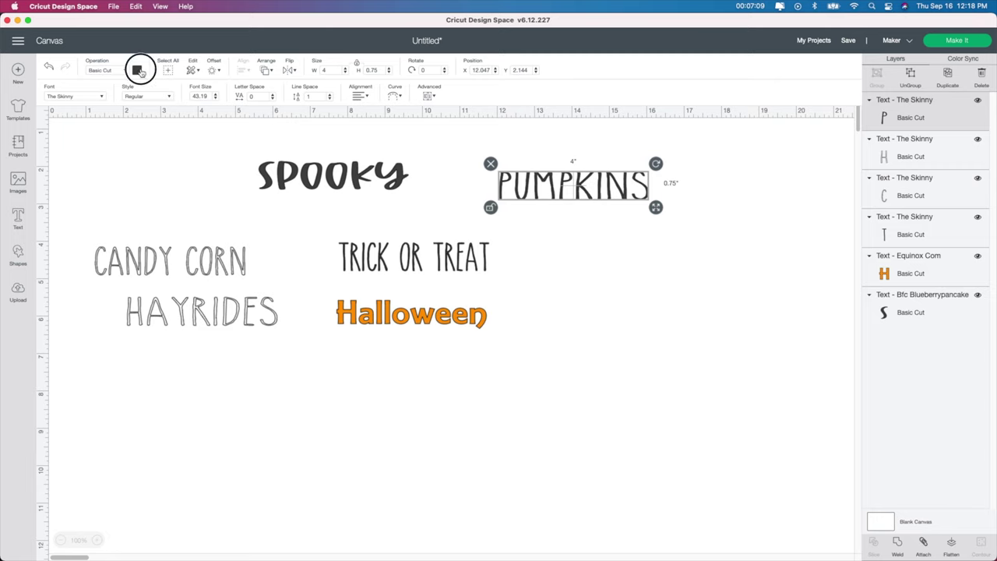